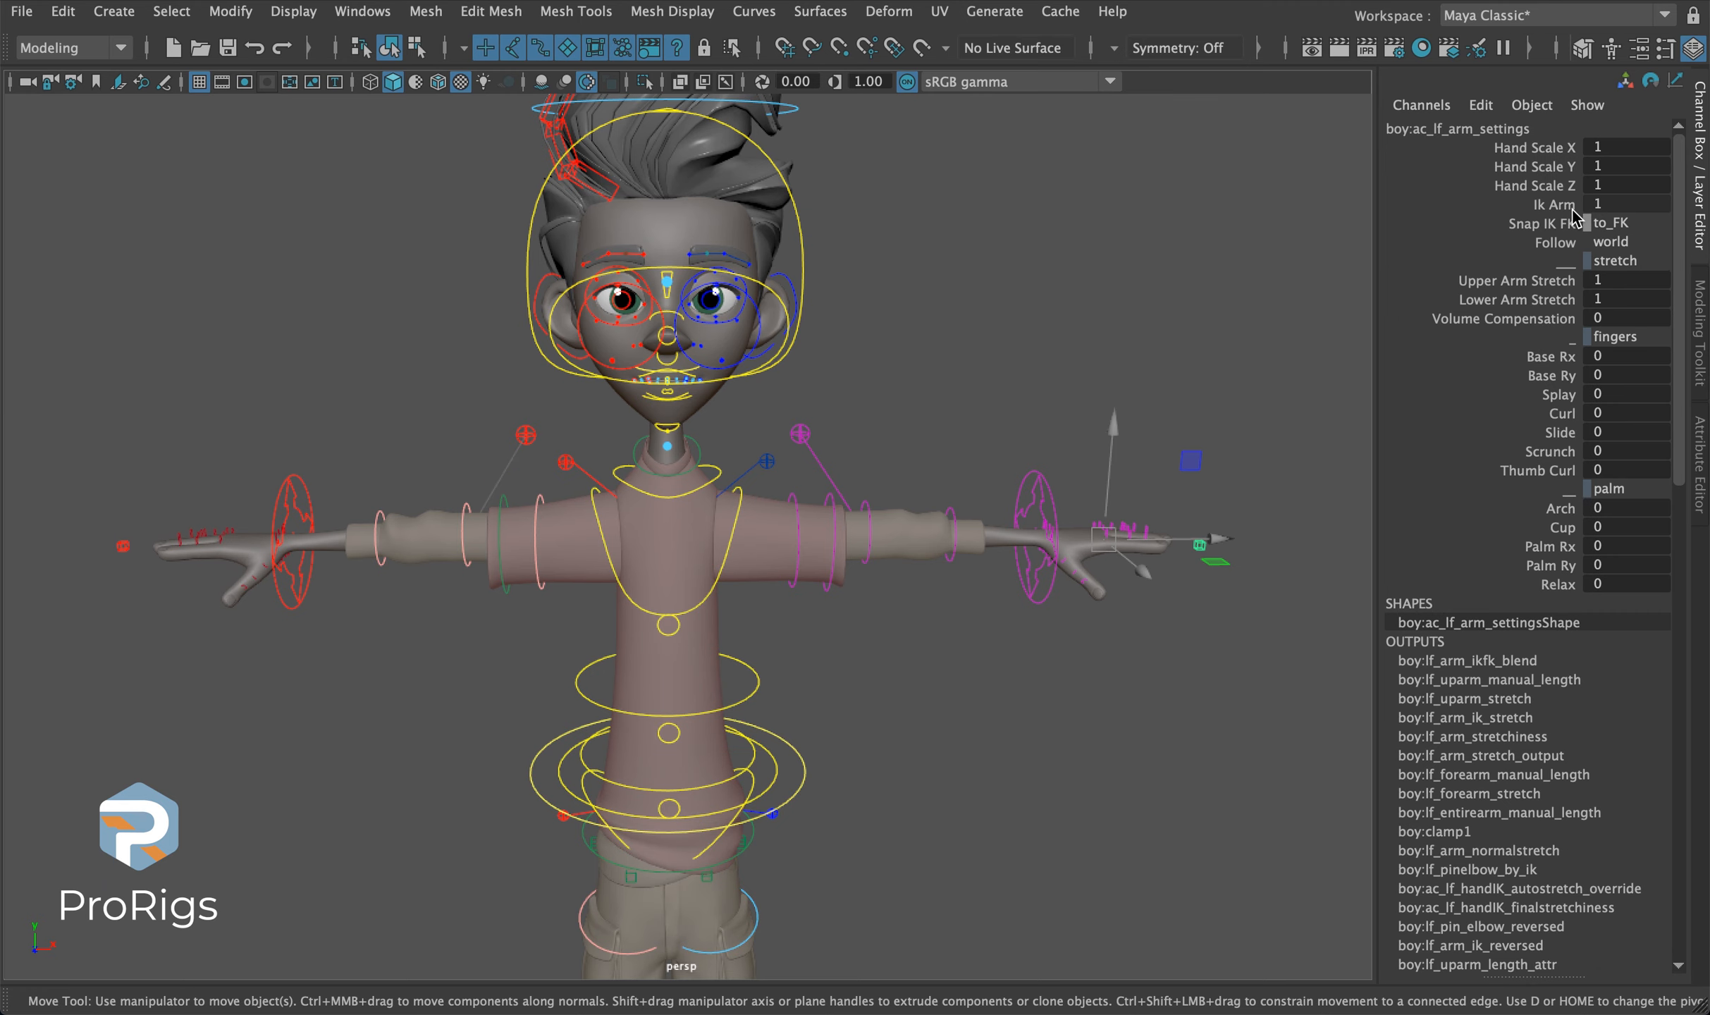
Switch the left arm to FK by setting Ik Arm to 0 on its arm settings control.
click(1573, 209)
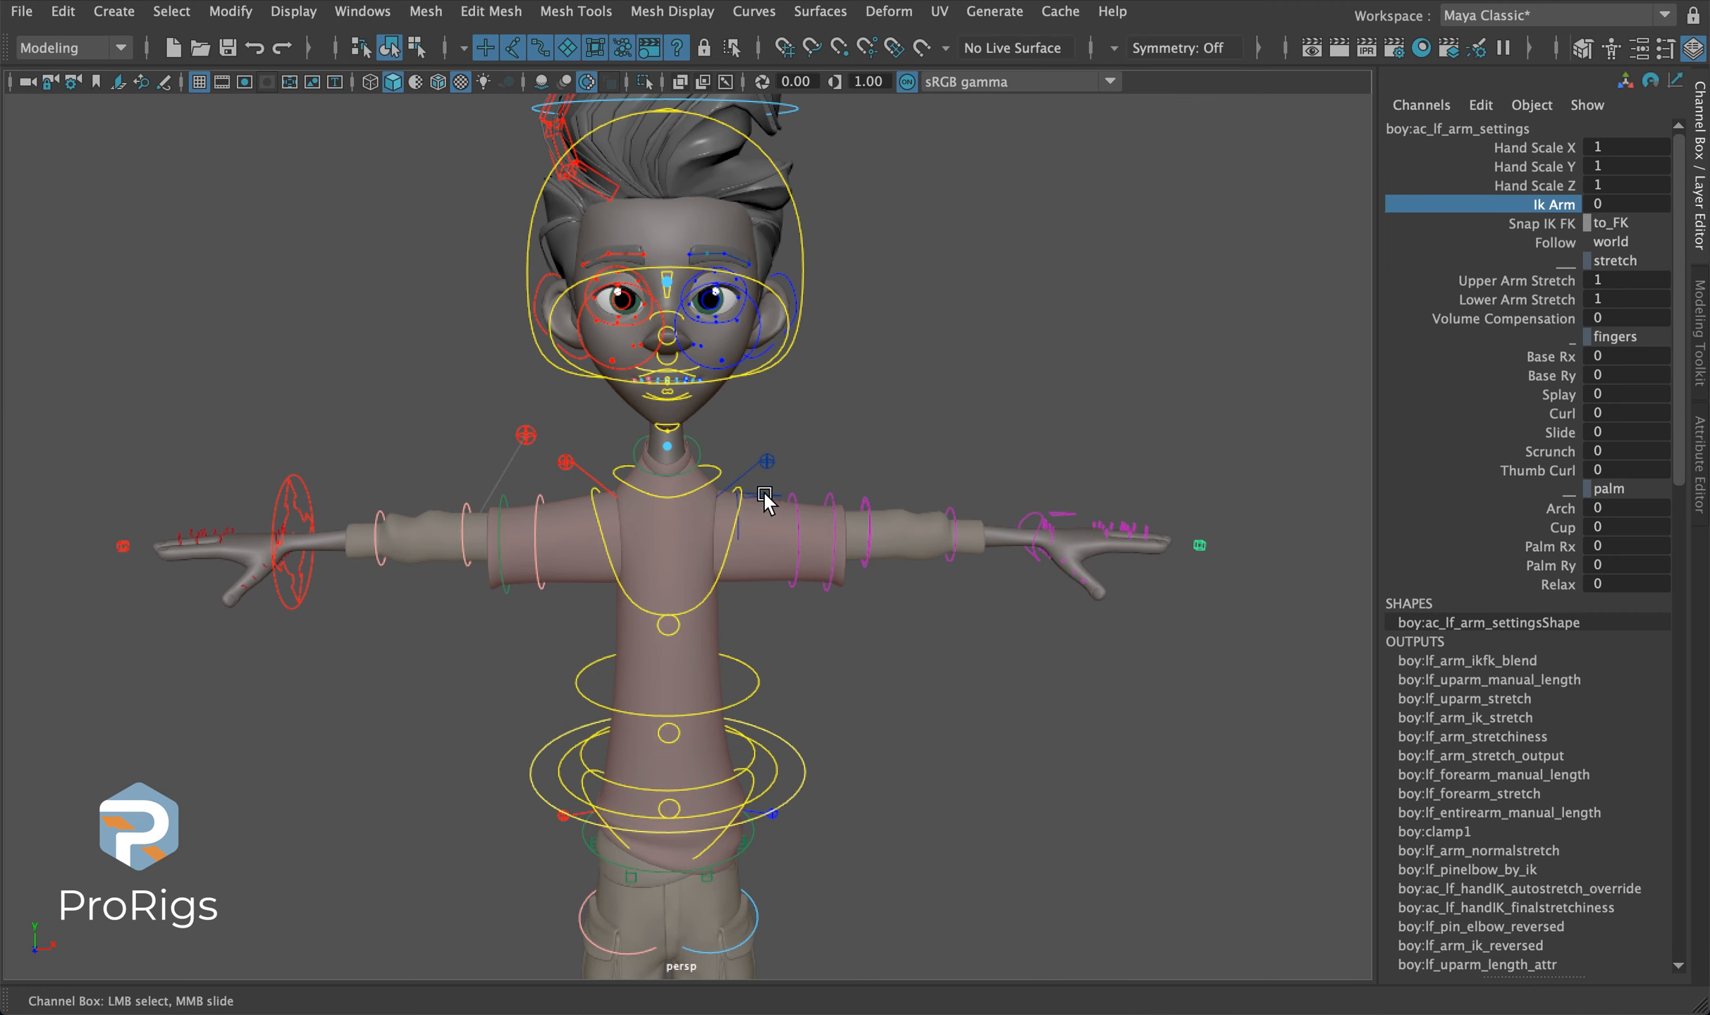
alt+drag(730, 521, 672, 532)
click(608, 479)
click(733, 537)
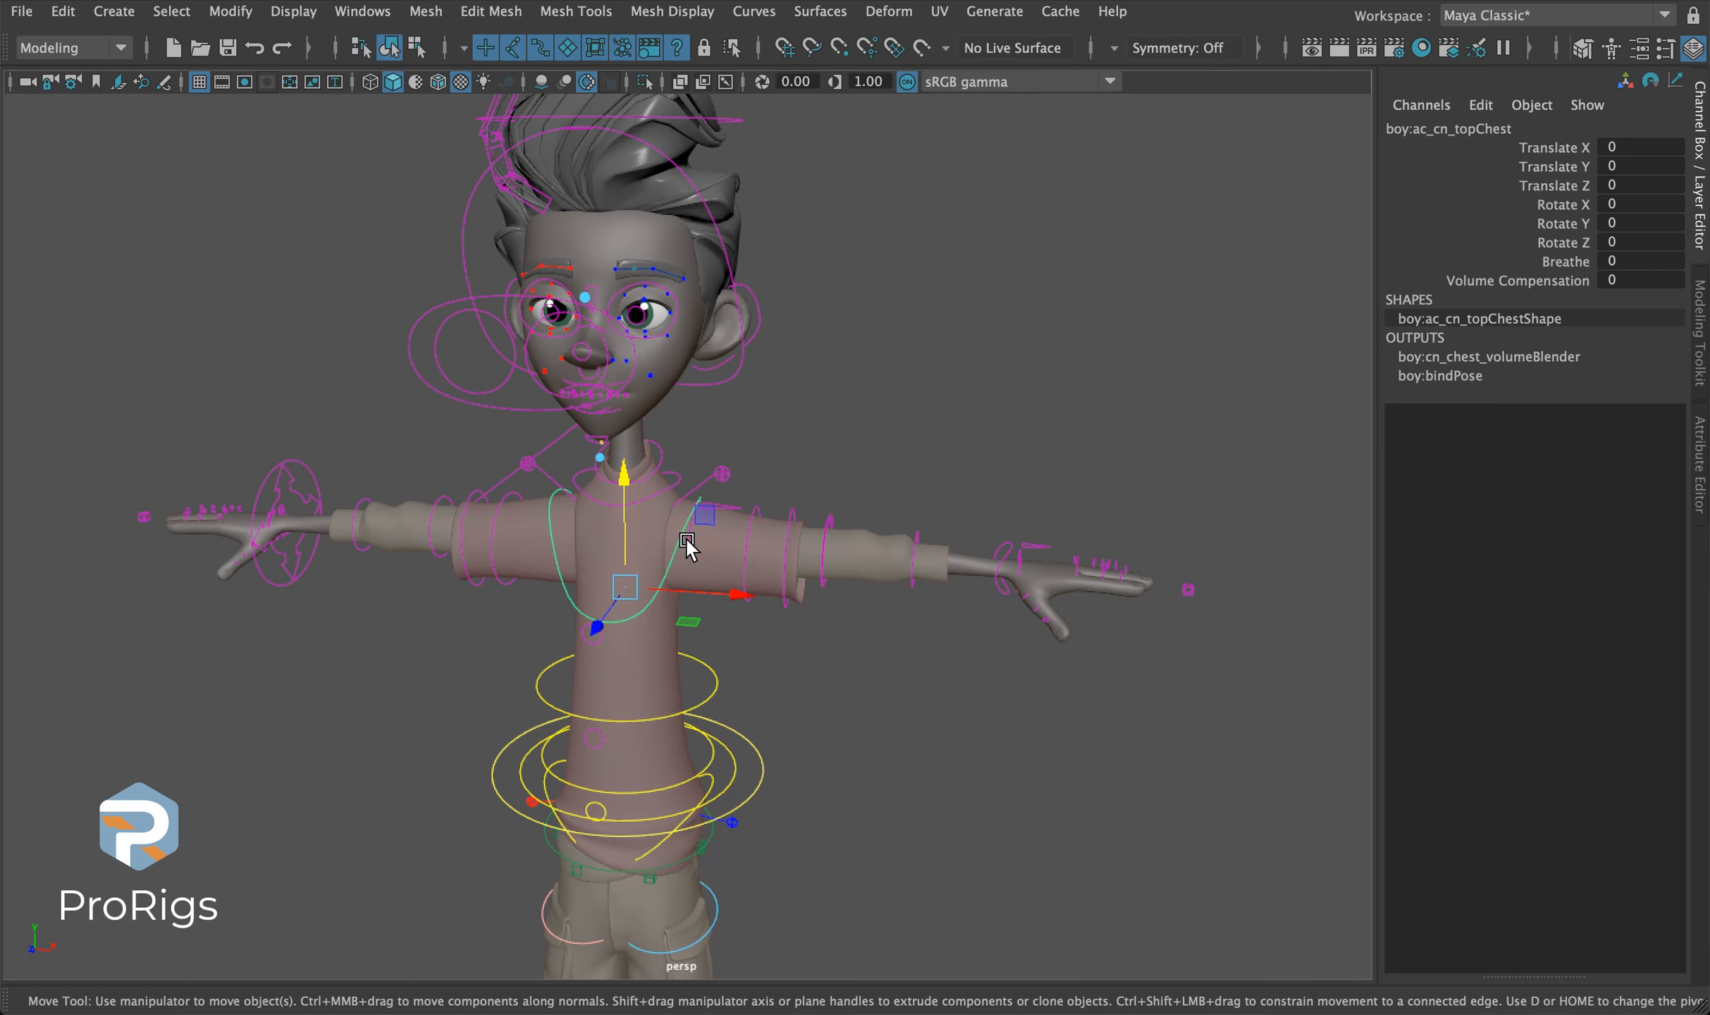
Select the left arm's upper FK control and highlight its Align attribute.
click(684, 539)
alt+drag(1095, 187, 1001, 190)
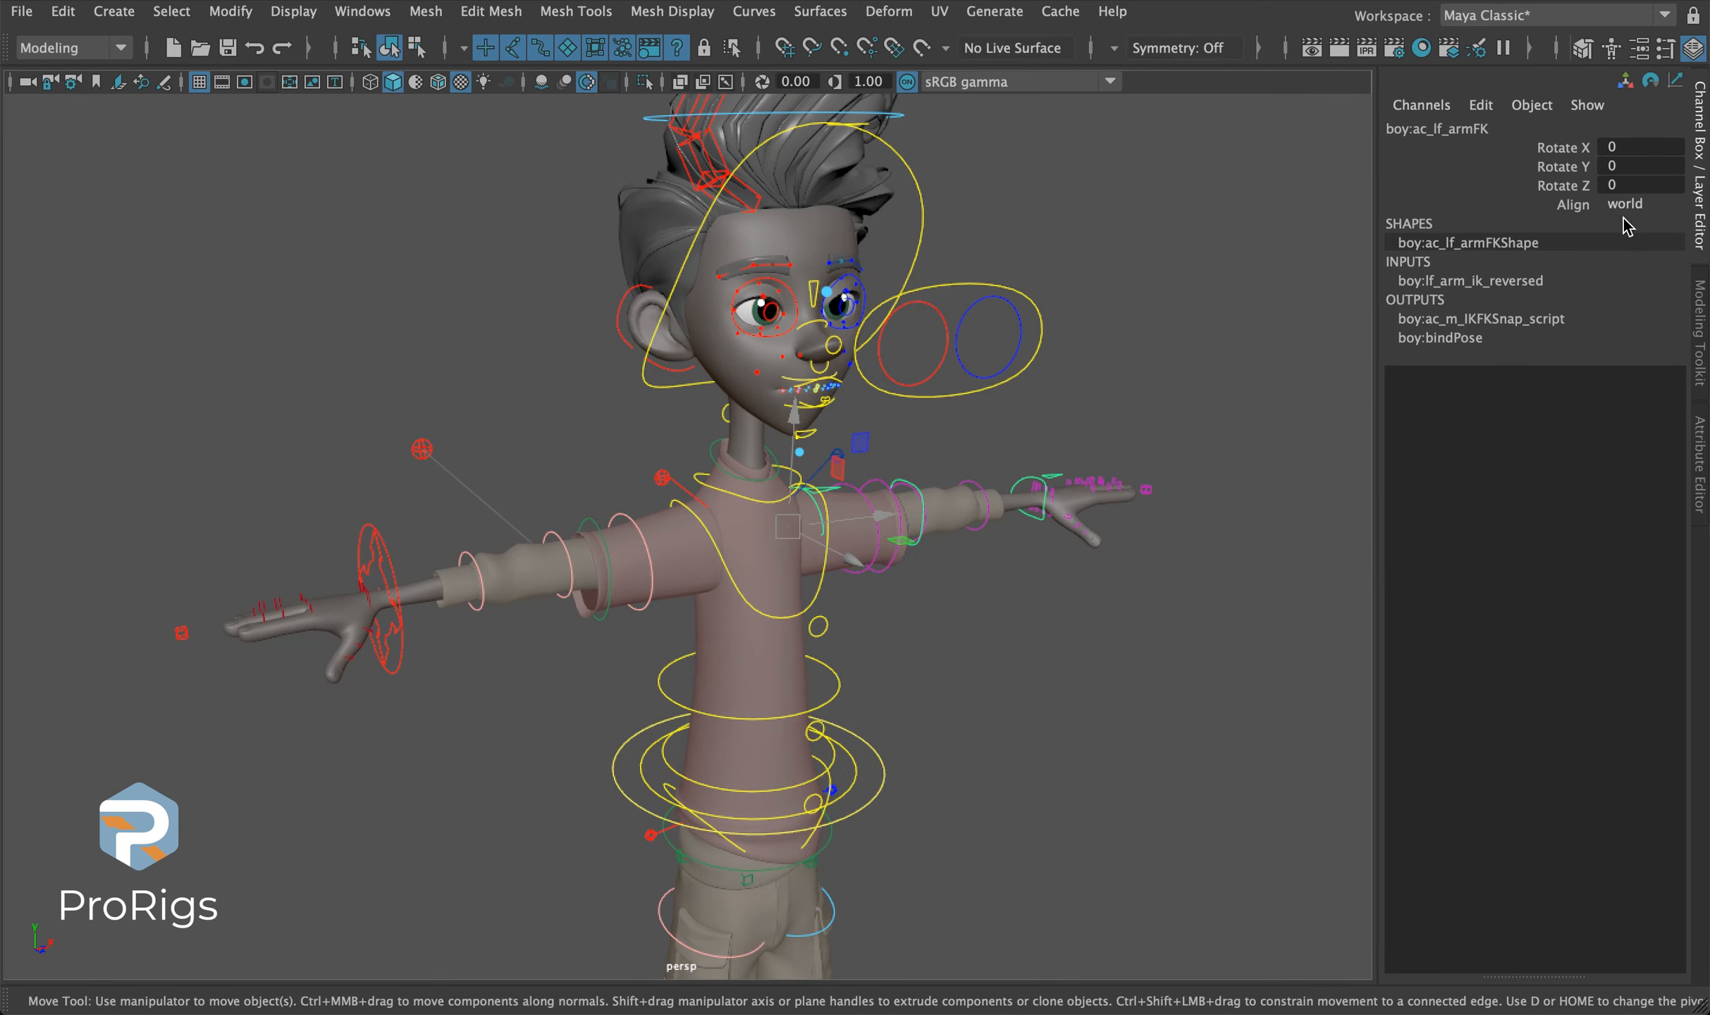
click(1571, 204)
alt+drag(1103, 215, 1073, 190)
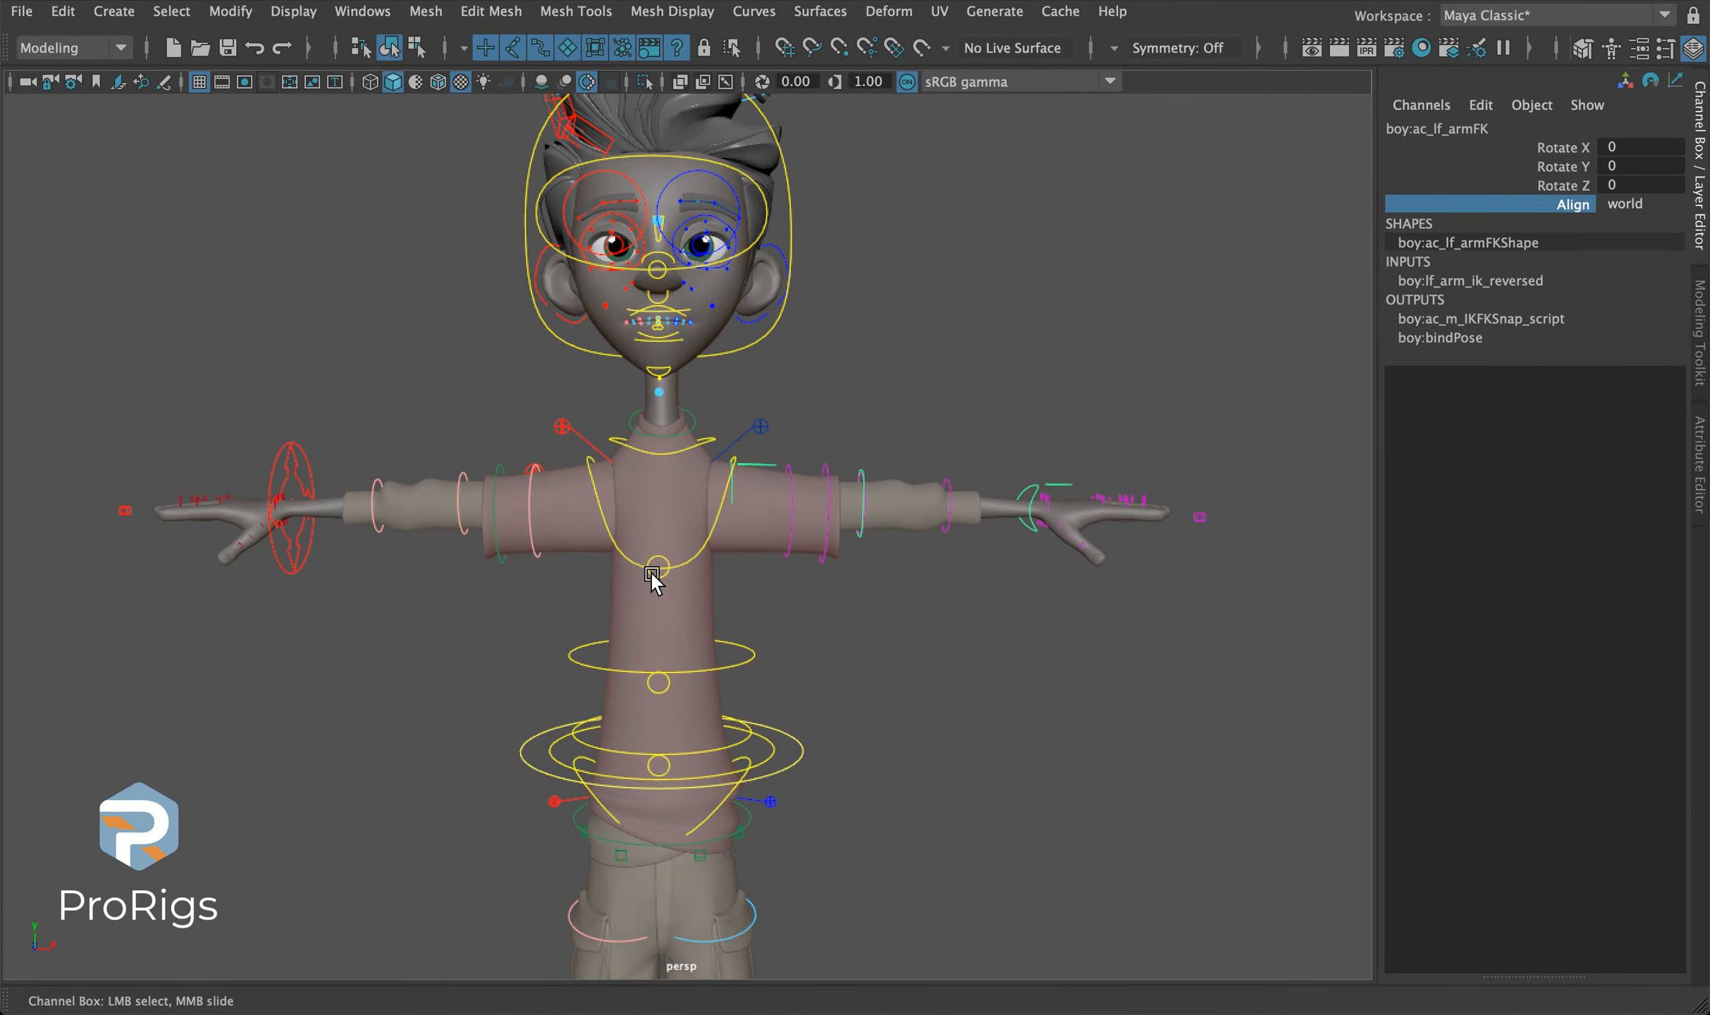
Rotate the top chest control sideways to about -38.4 degrees on Z.
click(683, 555)
key(e)
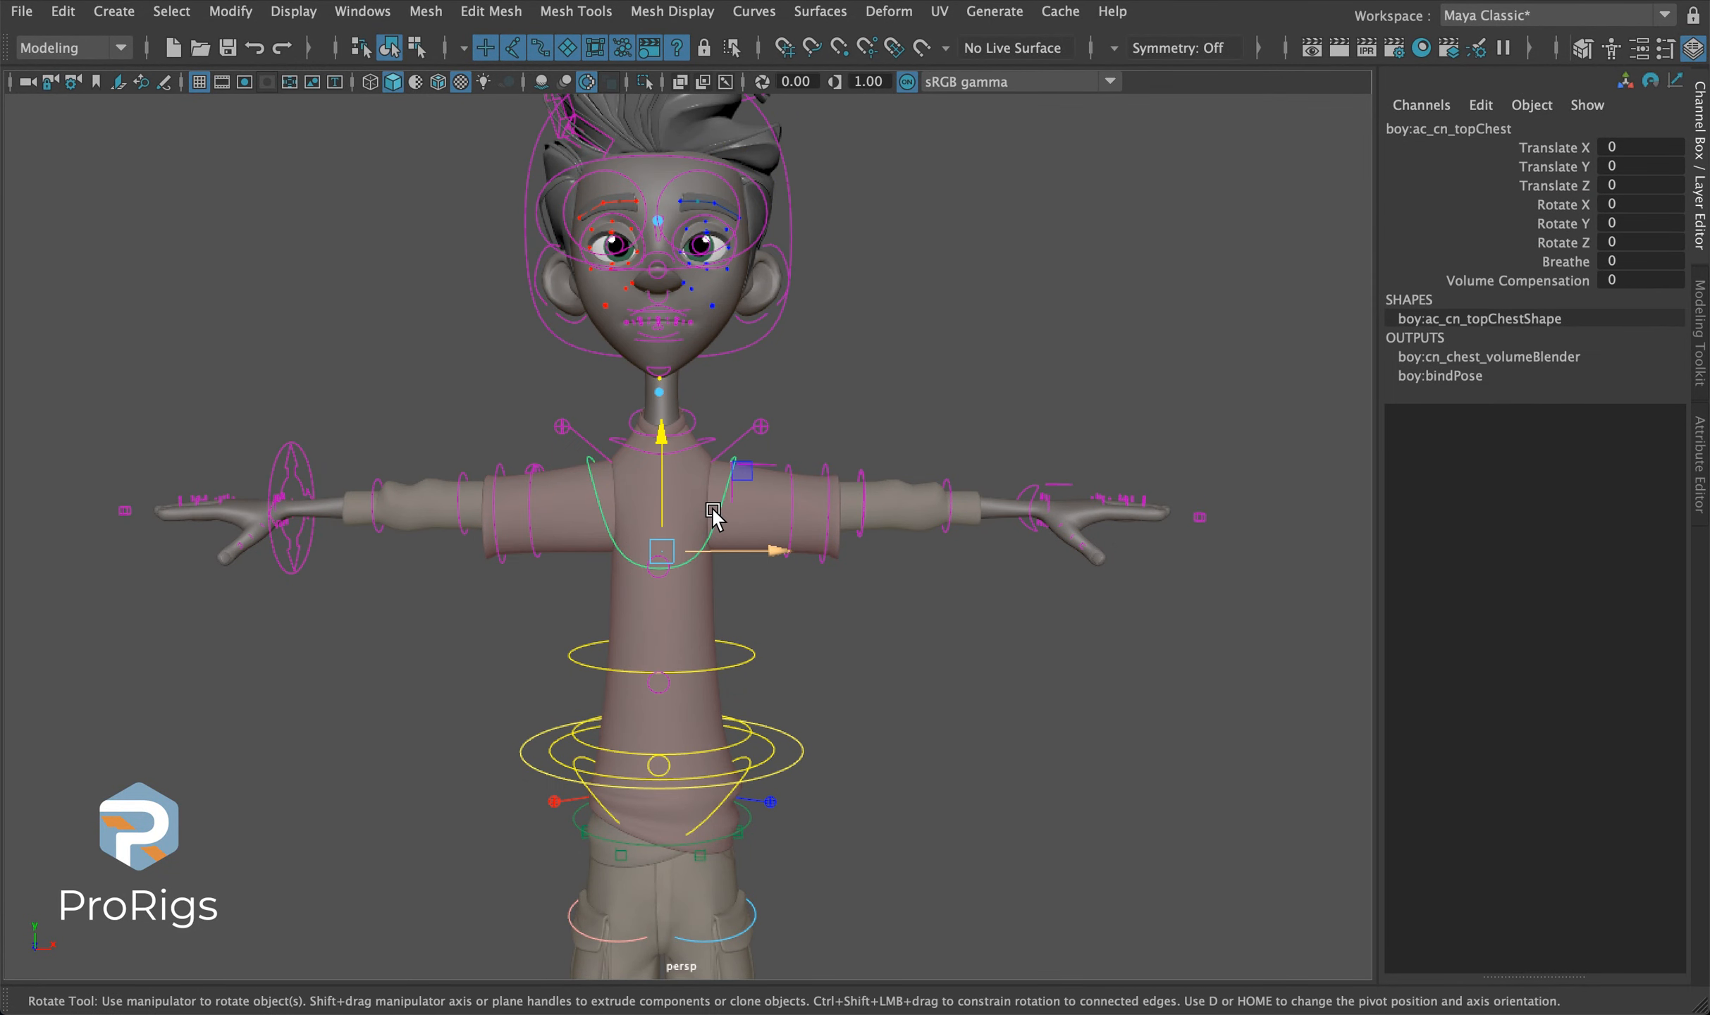
drag(716, 476, 762, 513)
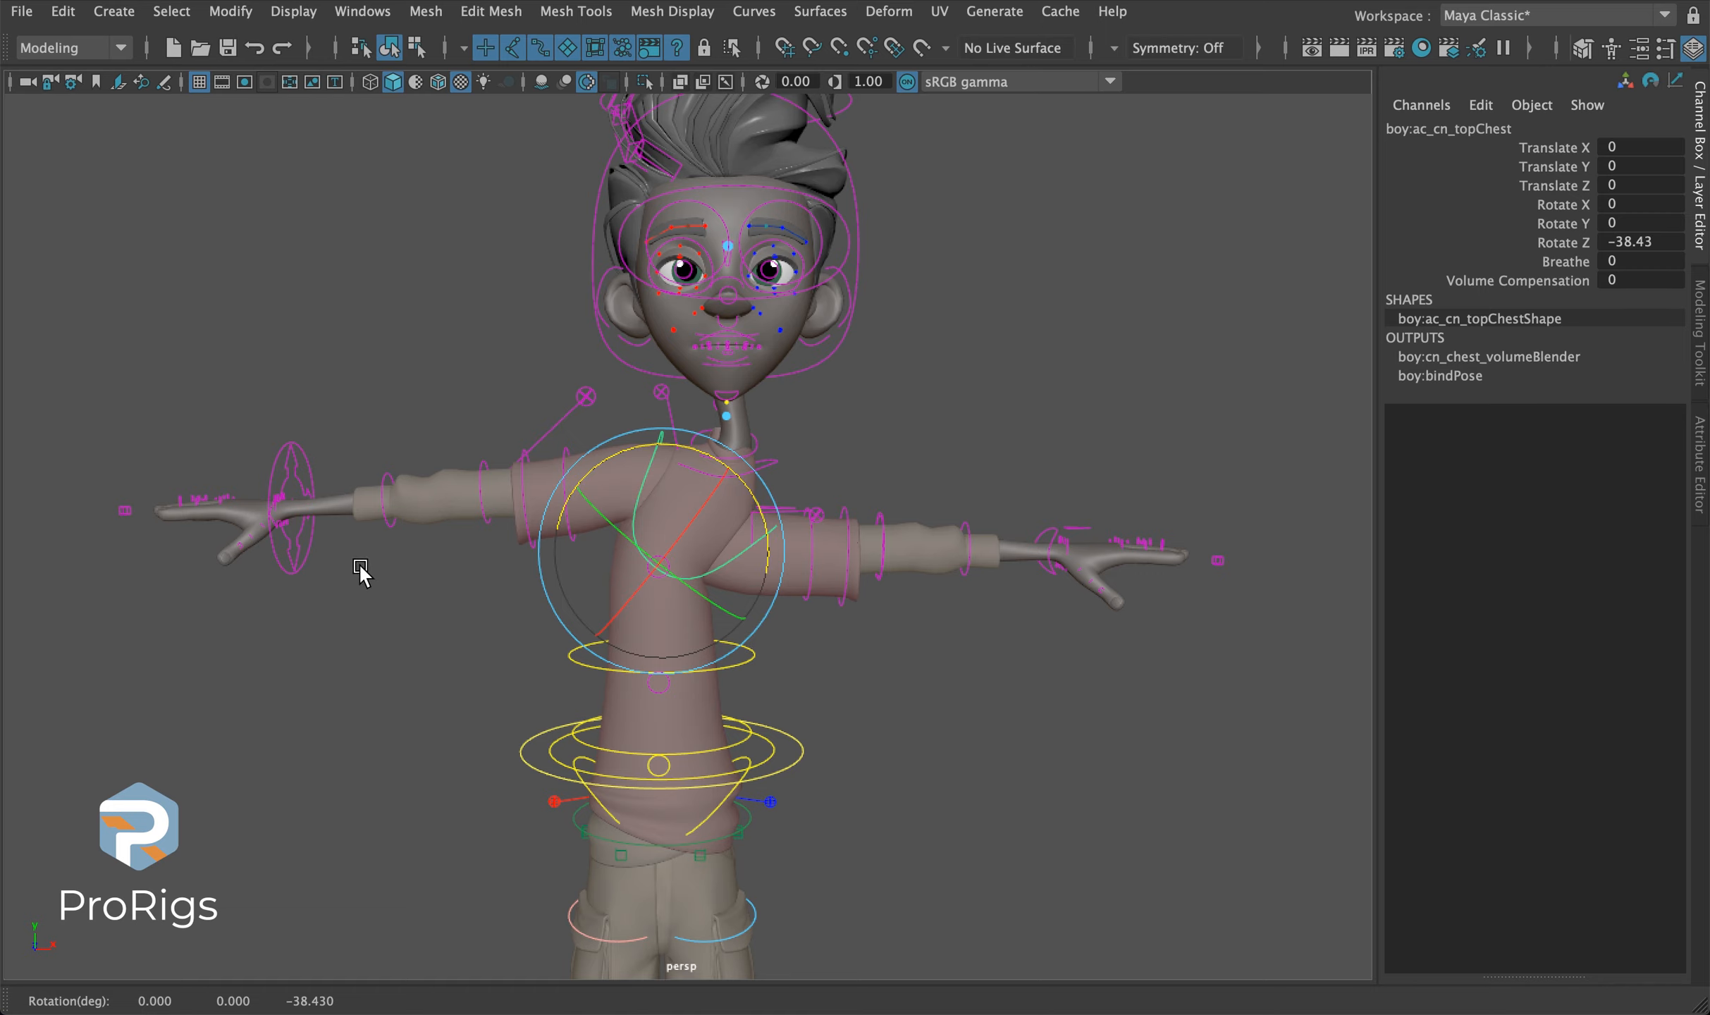
Set the Align attribute of the left arm's FK control to chest.
click(795, 453)
click(755, 537)
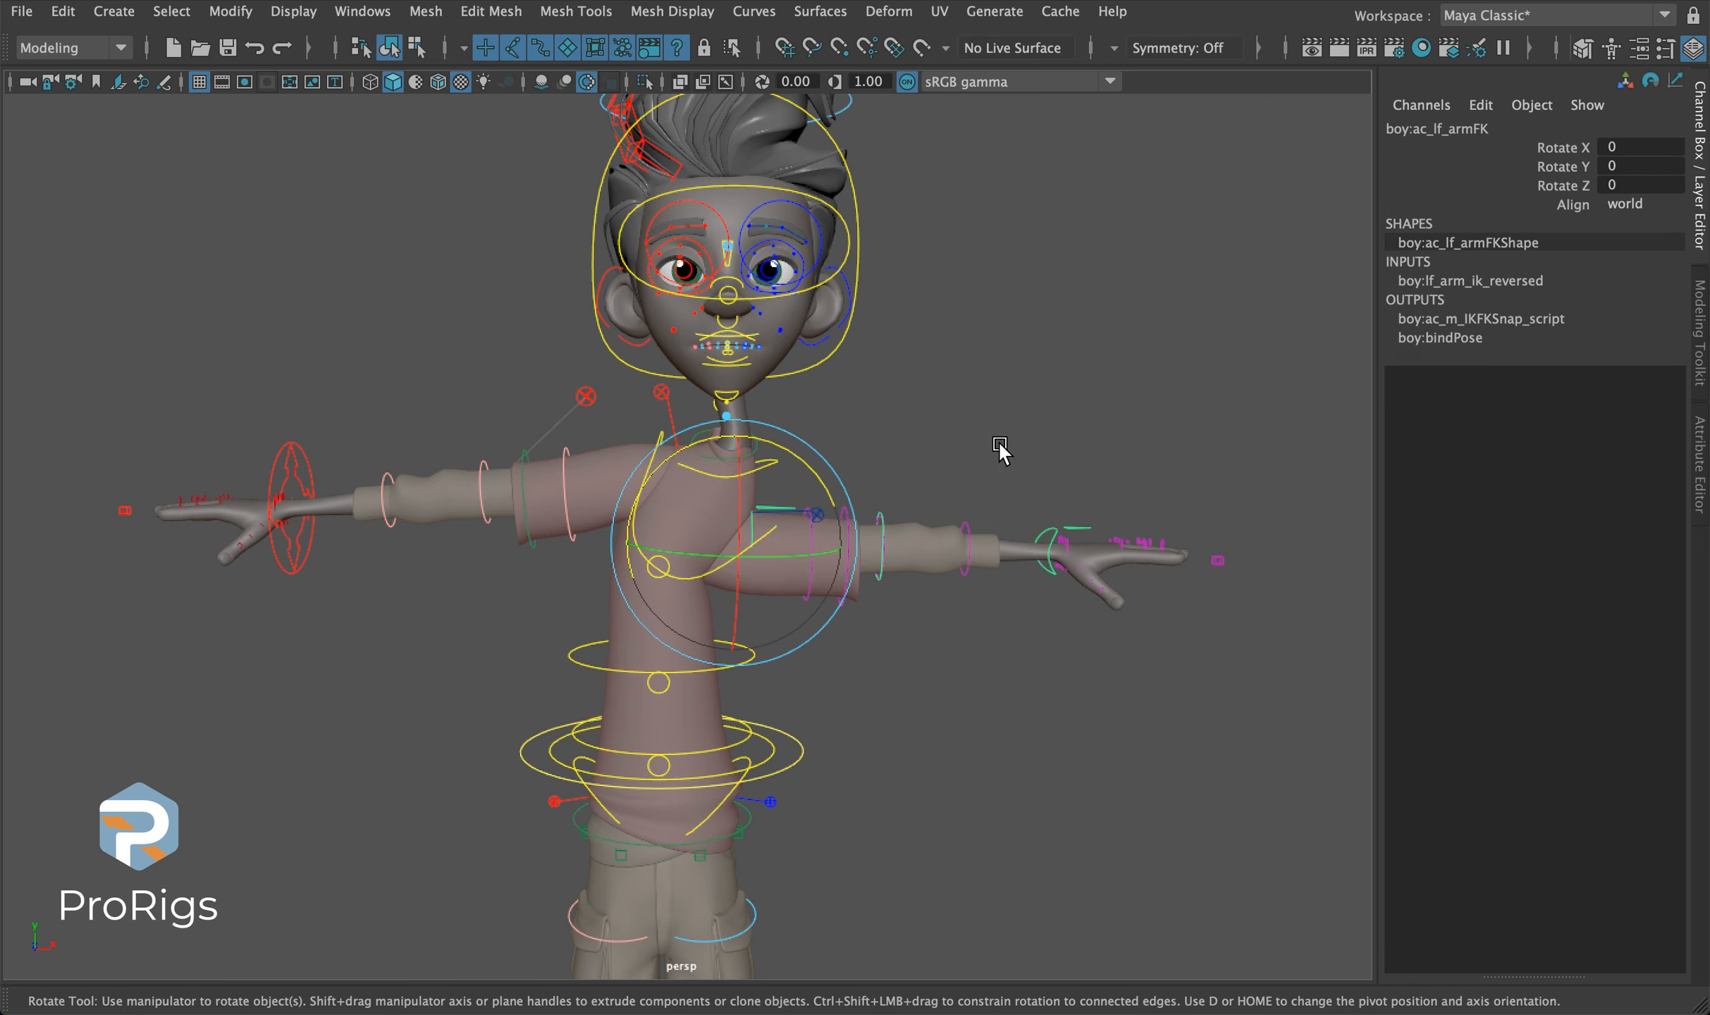
click(1618, 206)
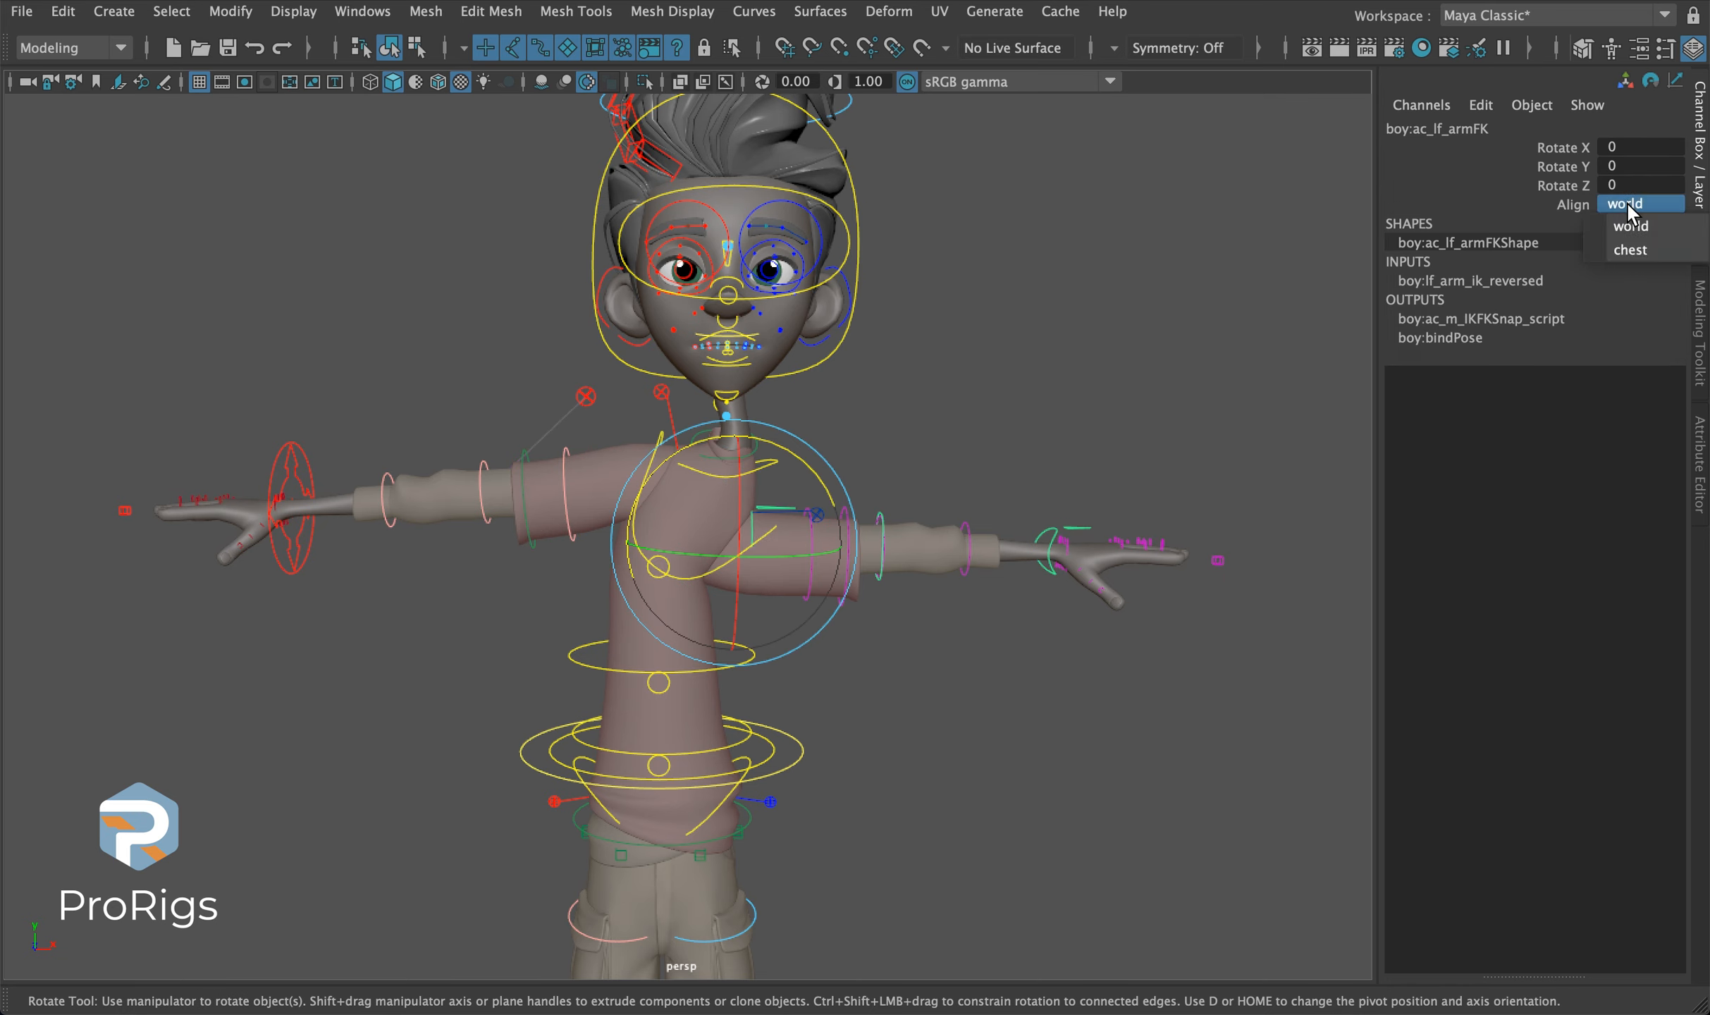
click(1614, 254)
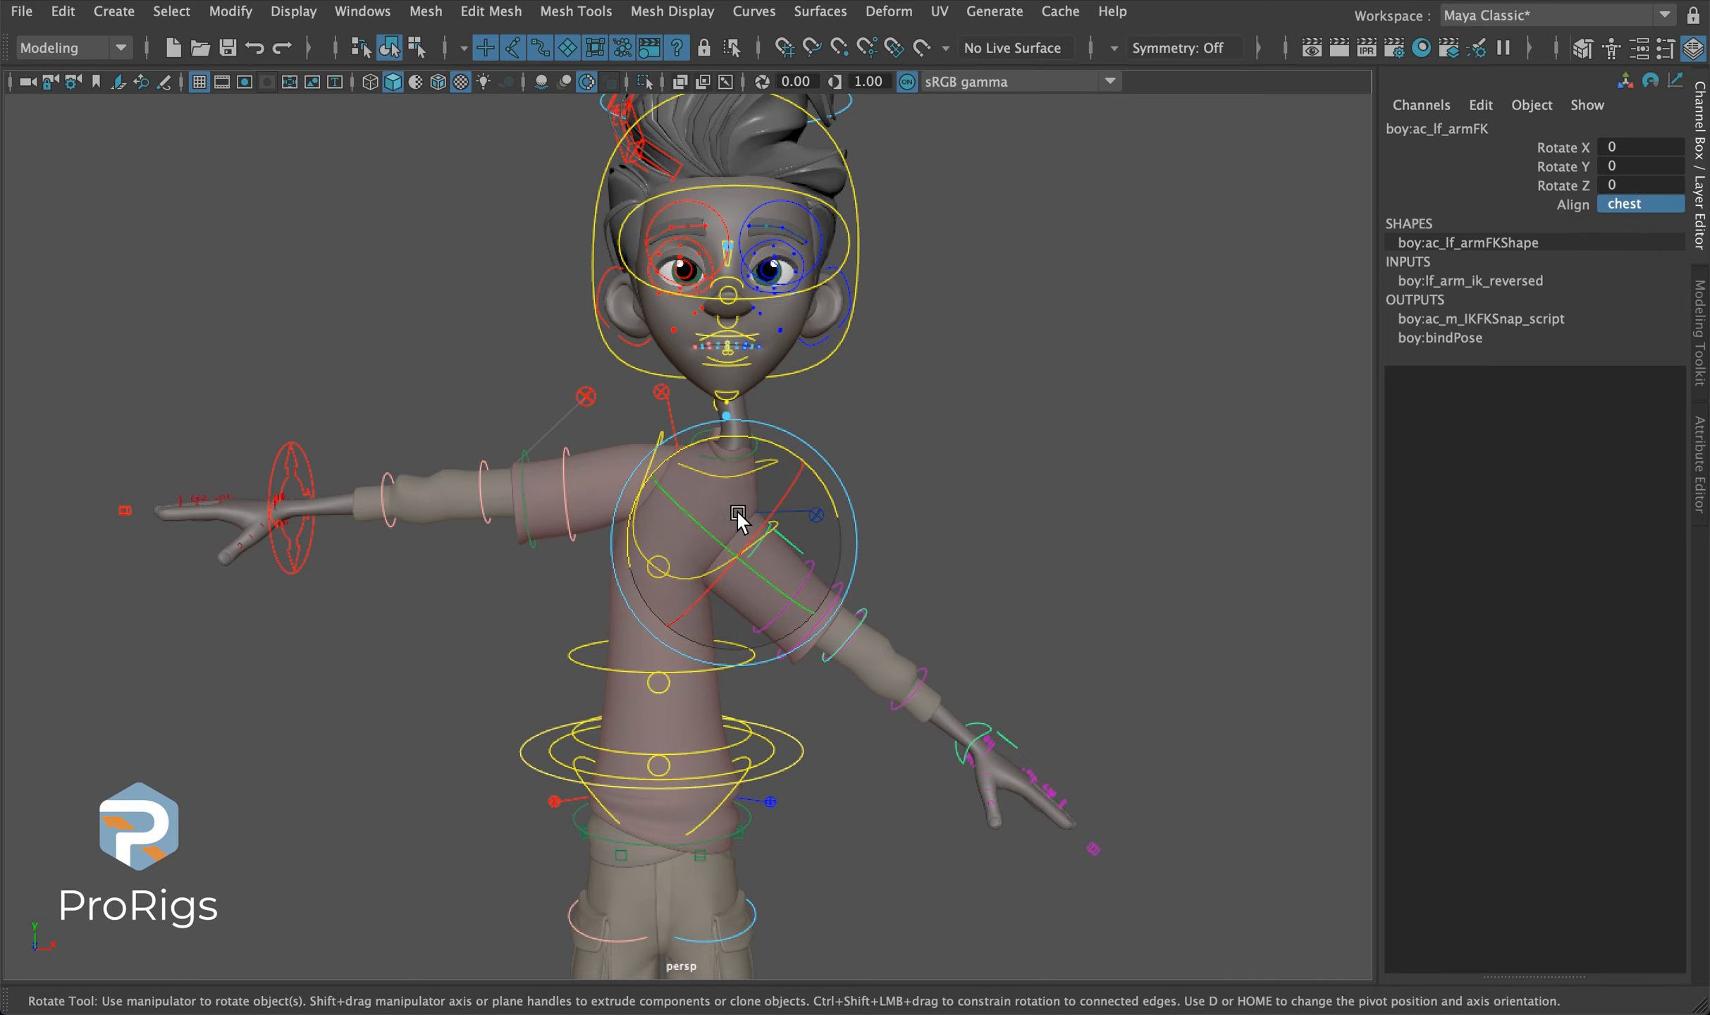
Rotate the top chest control to about -13.4 degrees on X and -8.5 degrees on Z.
click(572, 362)
click(637, 529)
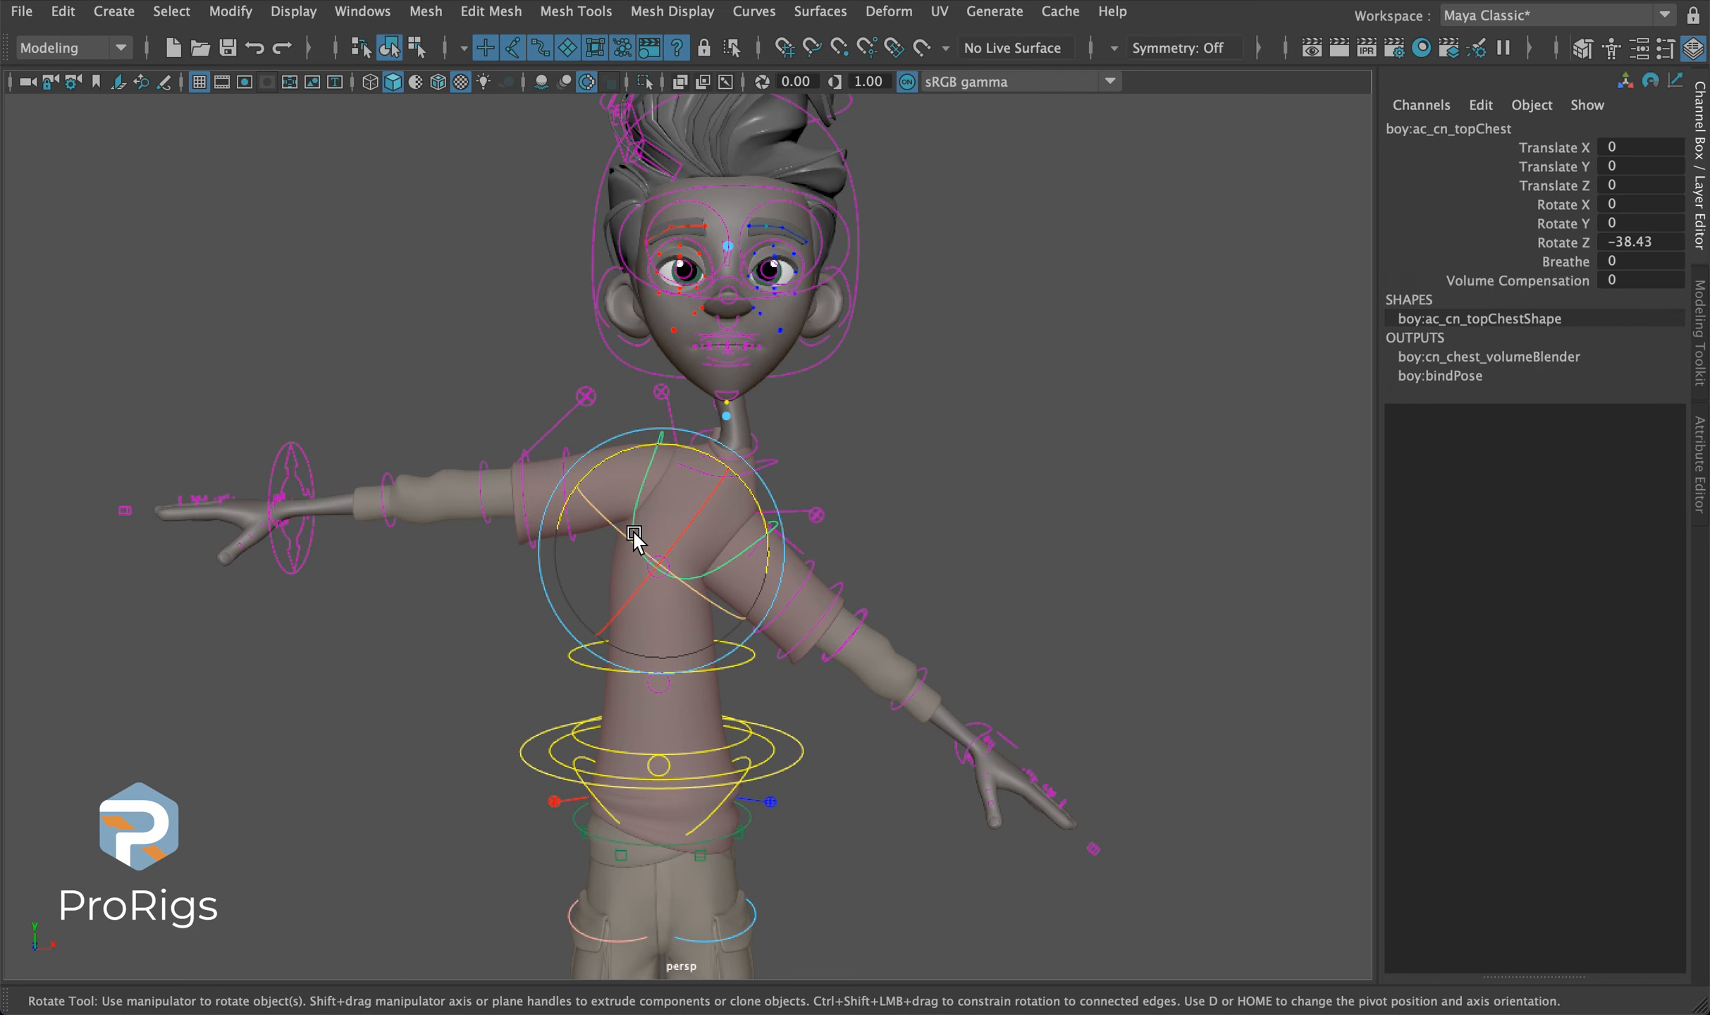
mouse_move(674, 451)
mouse_down()
mouse_move(607, 454)
mouse_move(557, 482)
mouse_move(617, 436)
mouse_move(664, 476)
mouse_move(656, 596)
mouse_move(679, 467)
mouse_up()
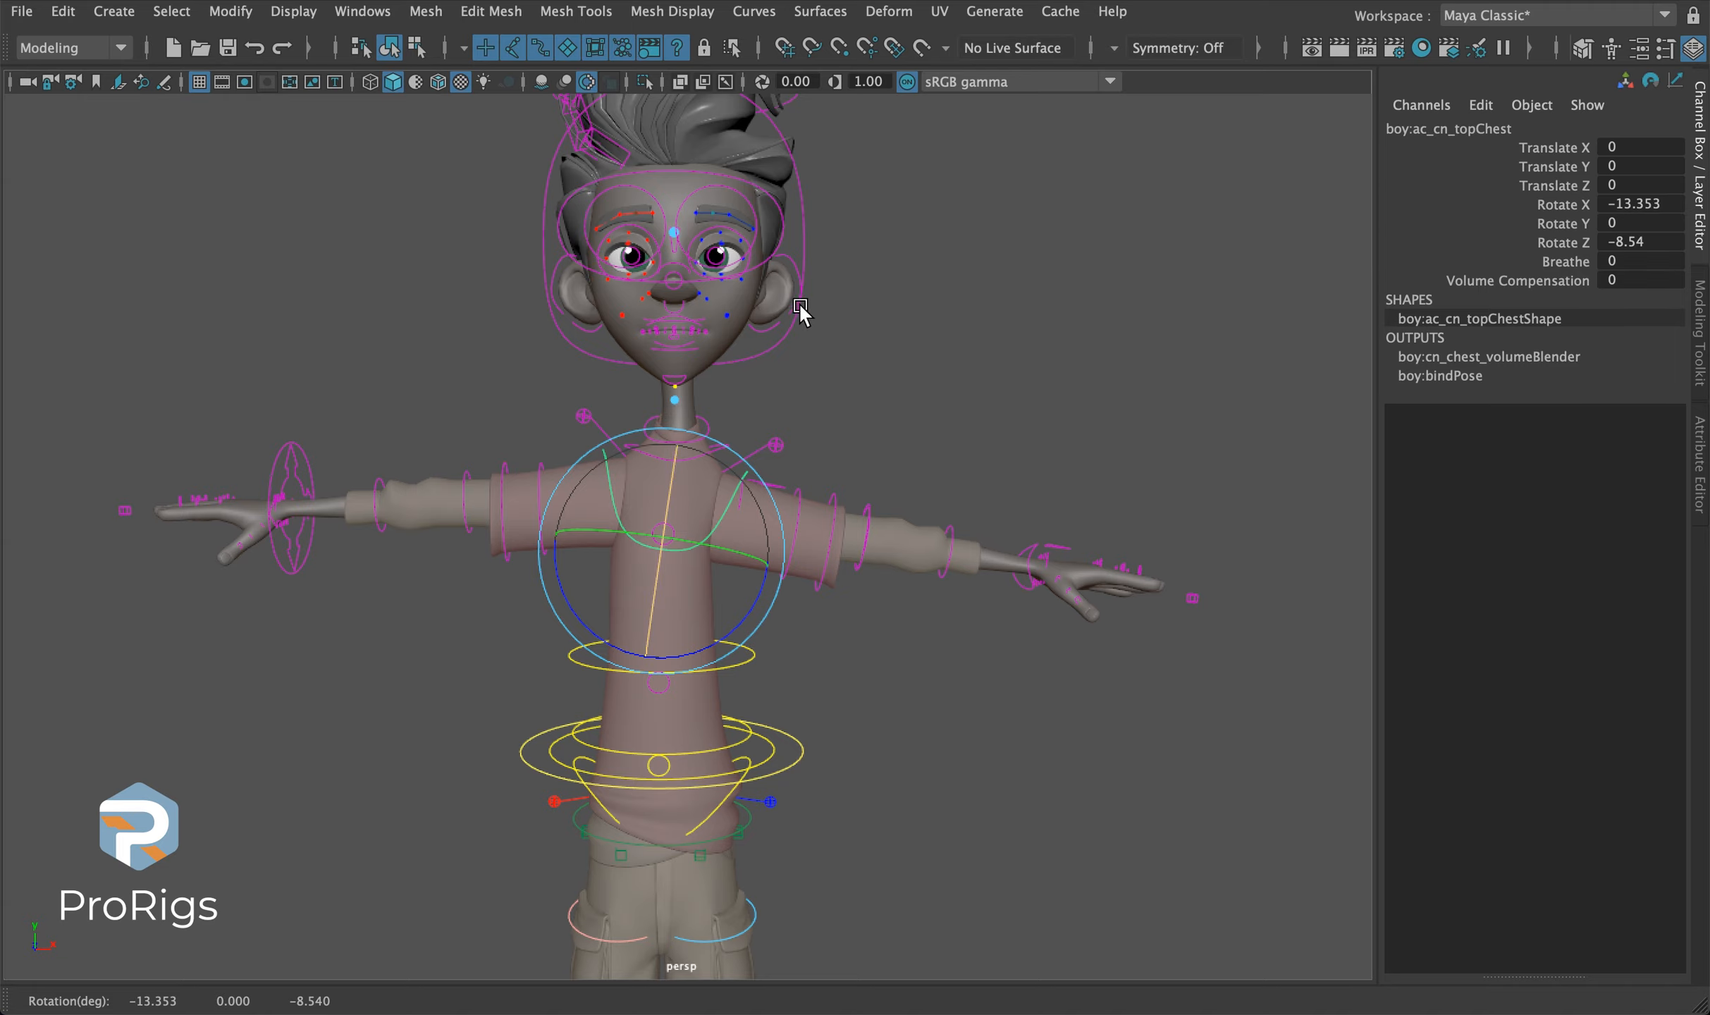
Select the neck control in side view and examine its Align options without changing them.
alt+drag(759, 421, 595, 424)
scroll(844, 540, up, 5)
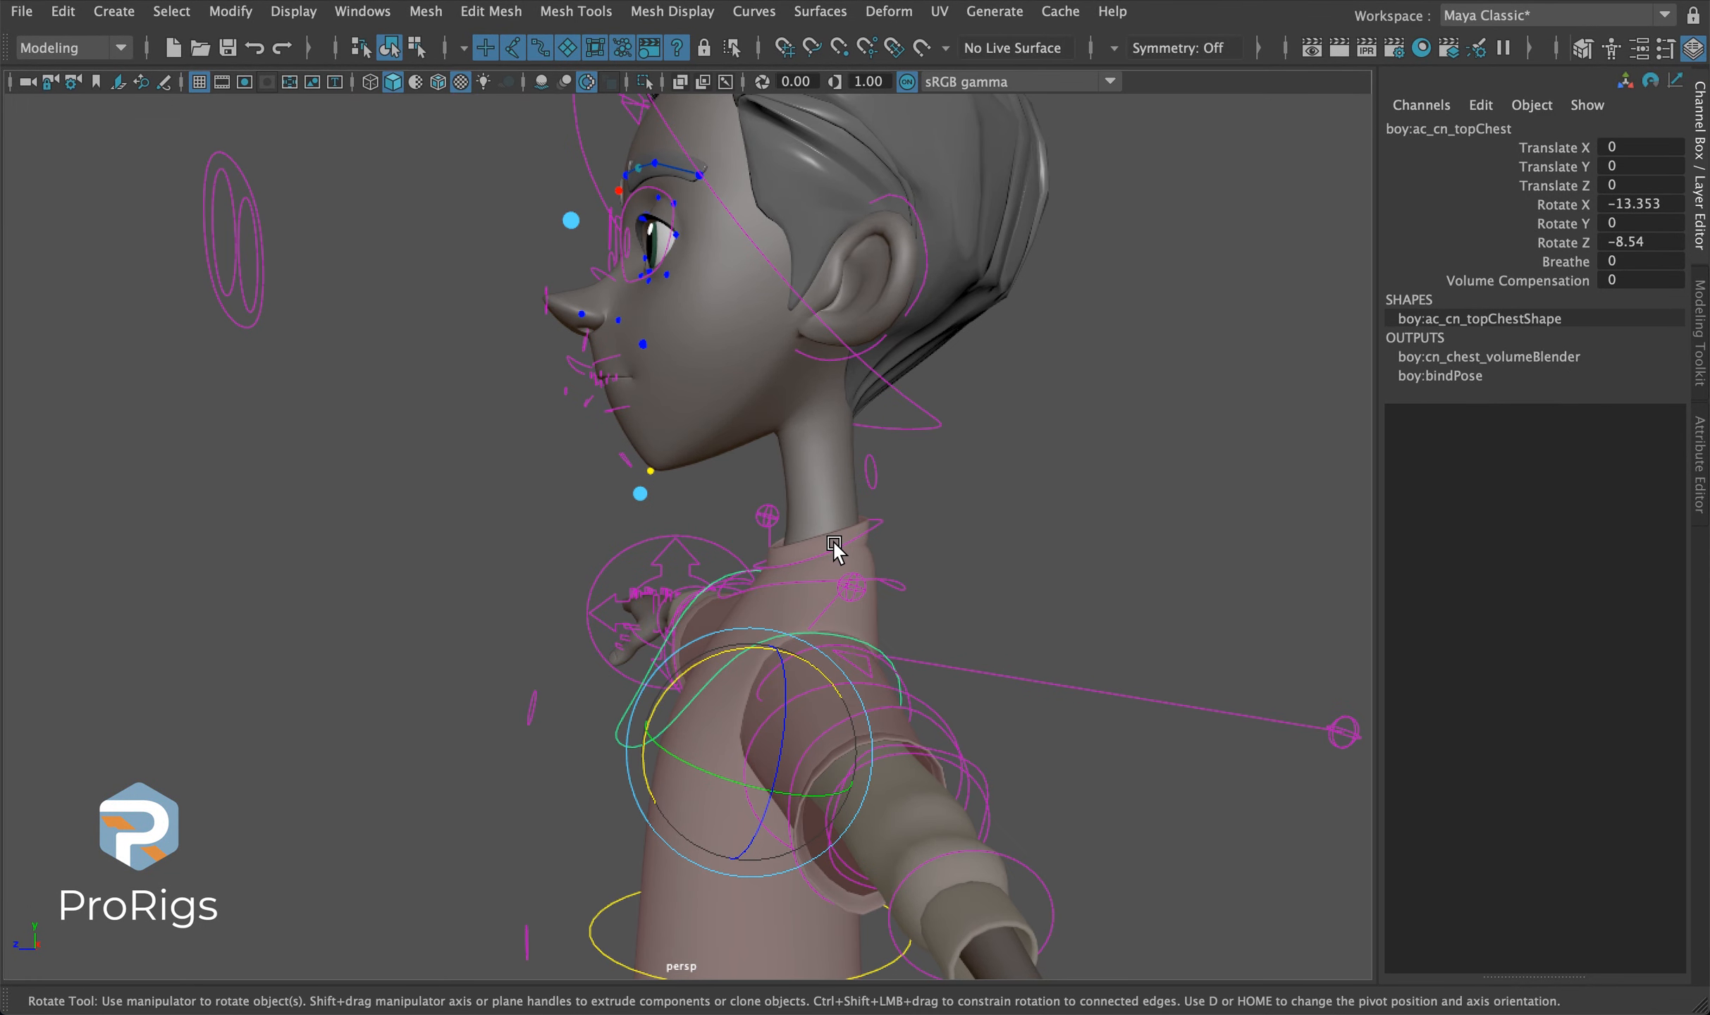
click(835, 544)
alt+drag(952, 529, 930, 529)
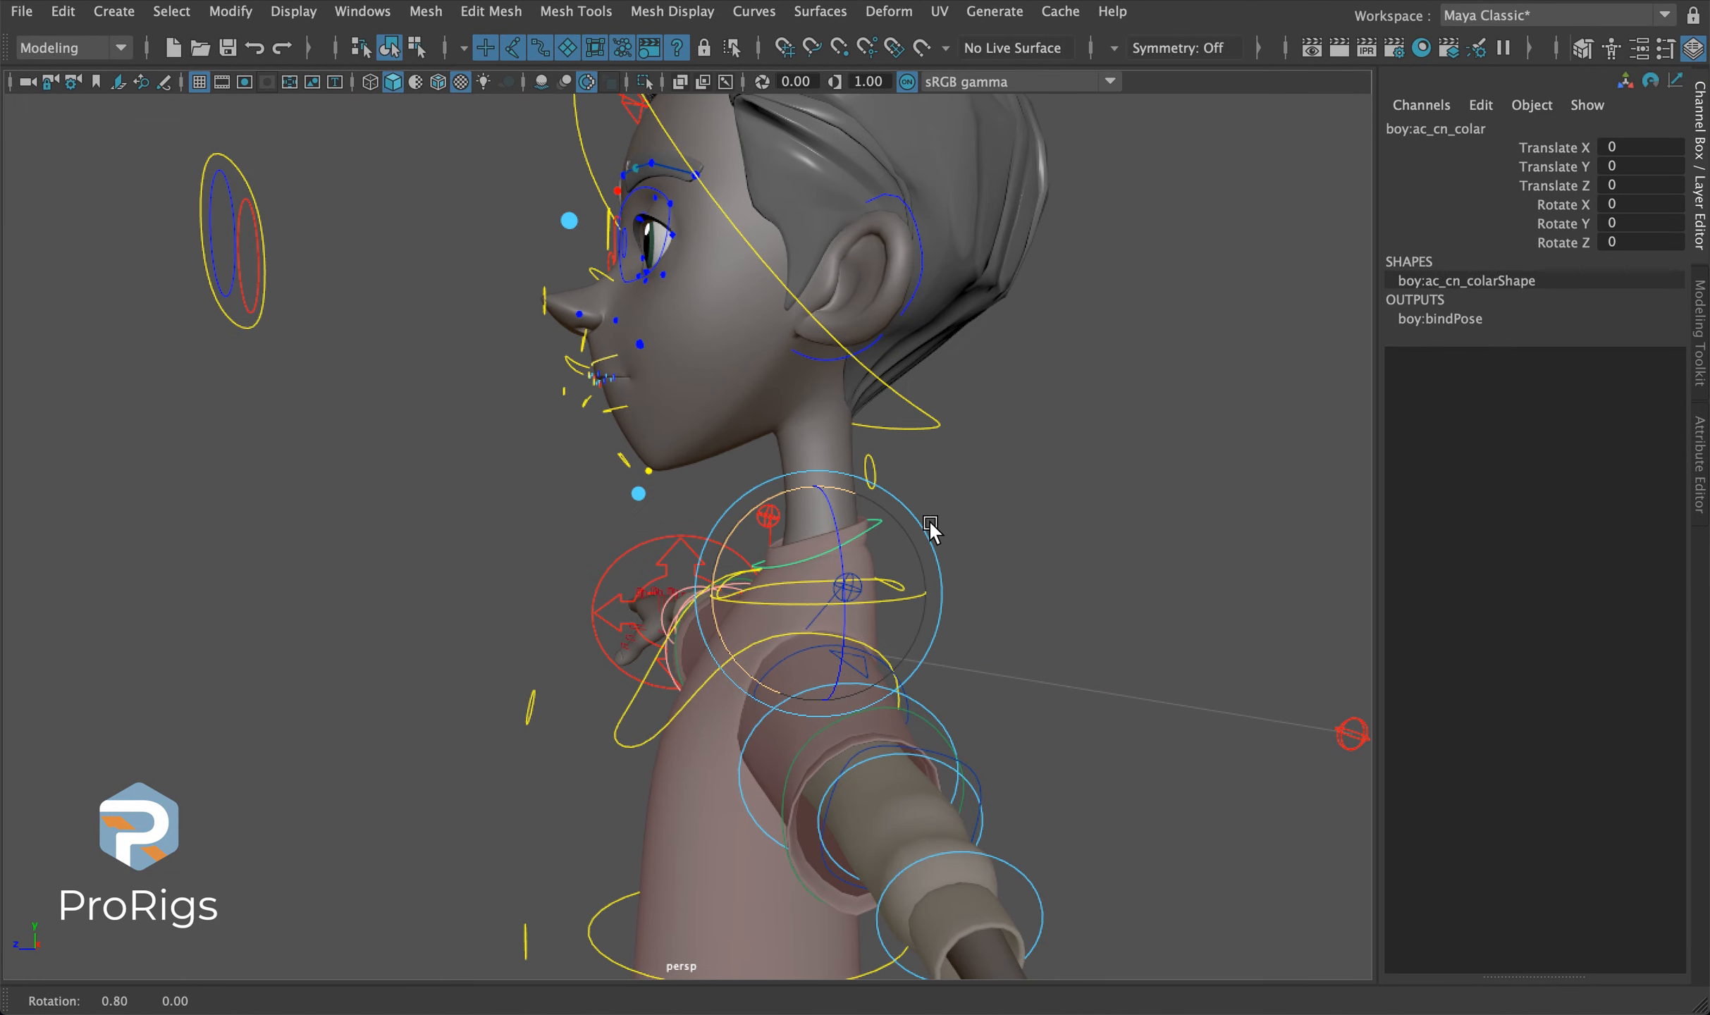
click(936, 548)
click(895, 580)
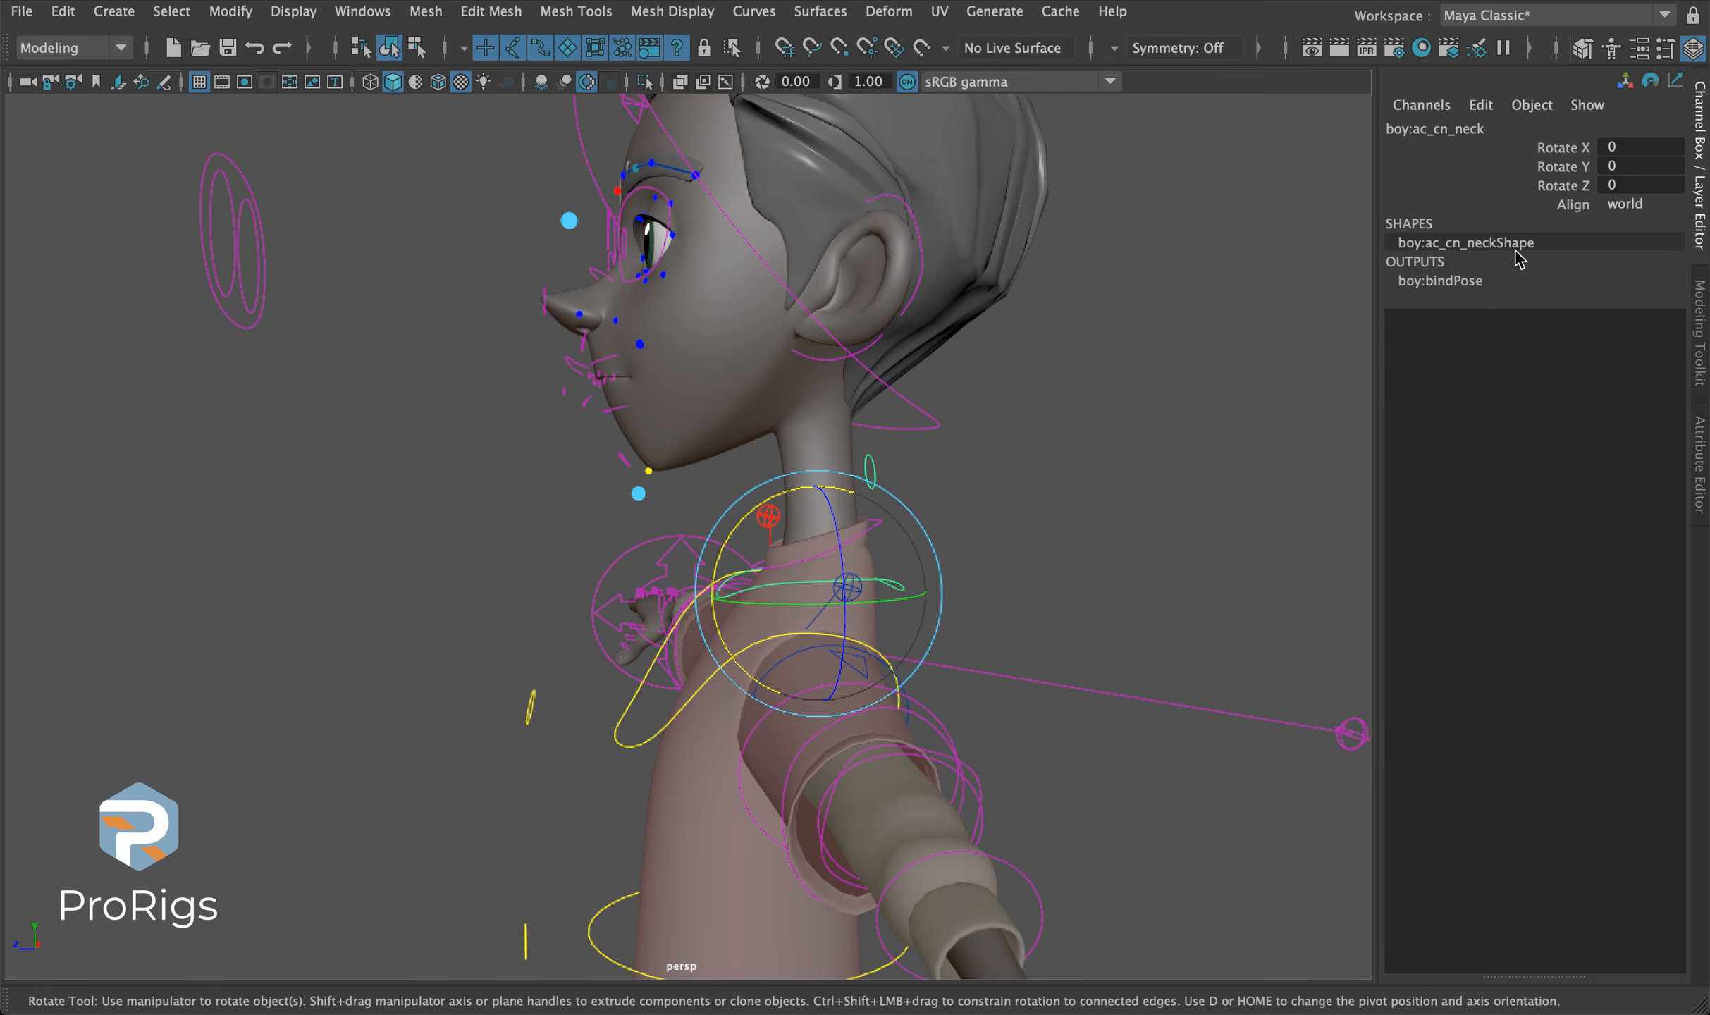
click(1617, 204)
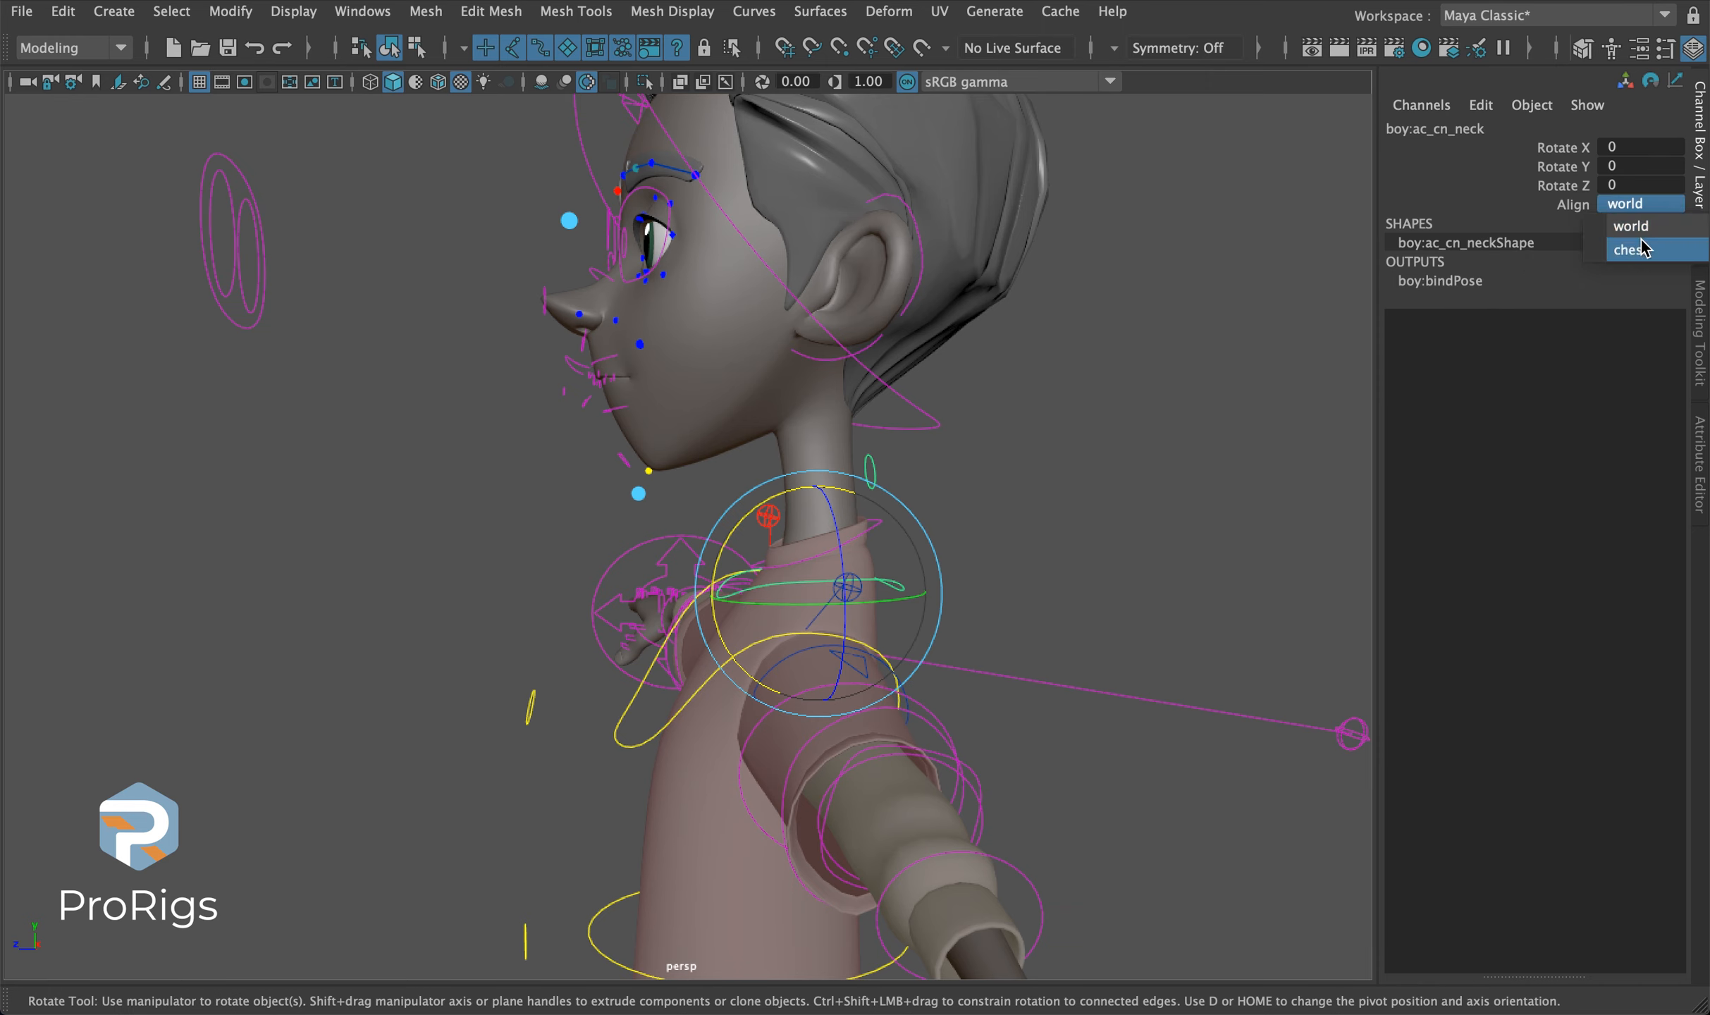
click(1257, 300)
Rotate the top chest control forward to about 48.3 degrees on X.
alt+drag(757, 755, 641, 746)
drag(664, 664, 587, 618)
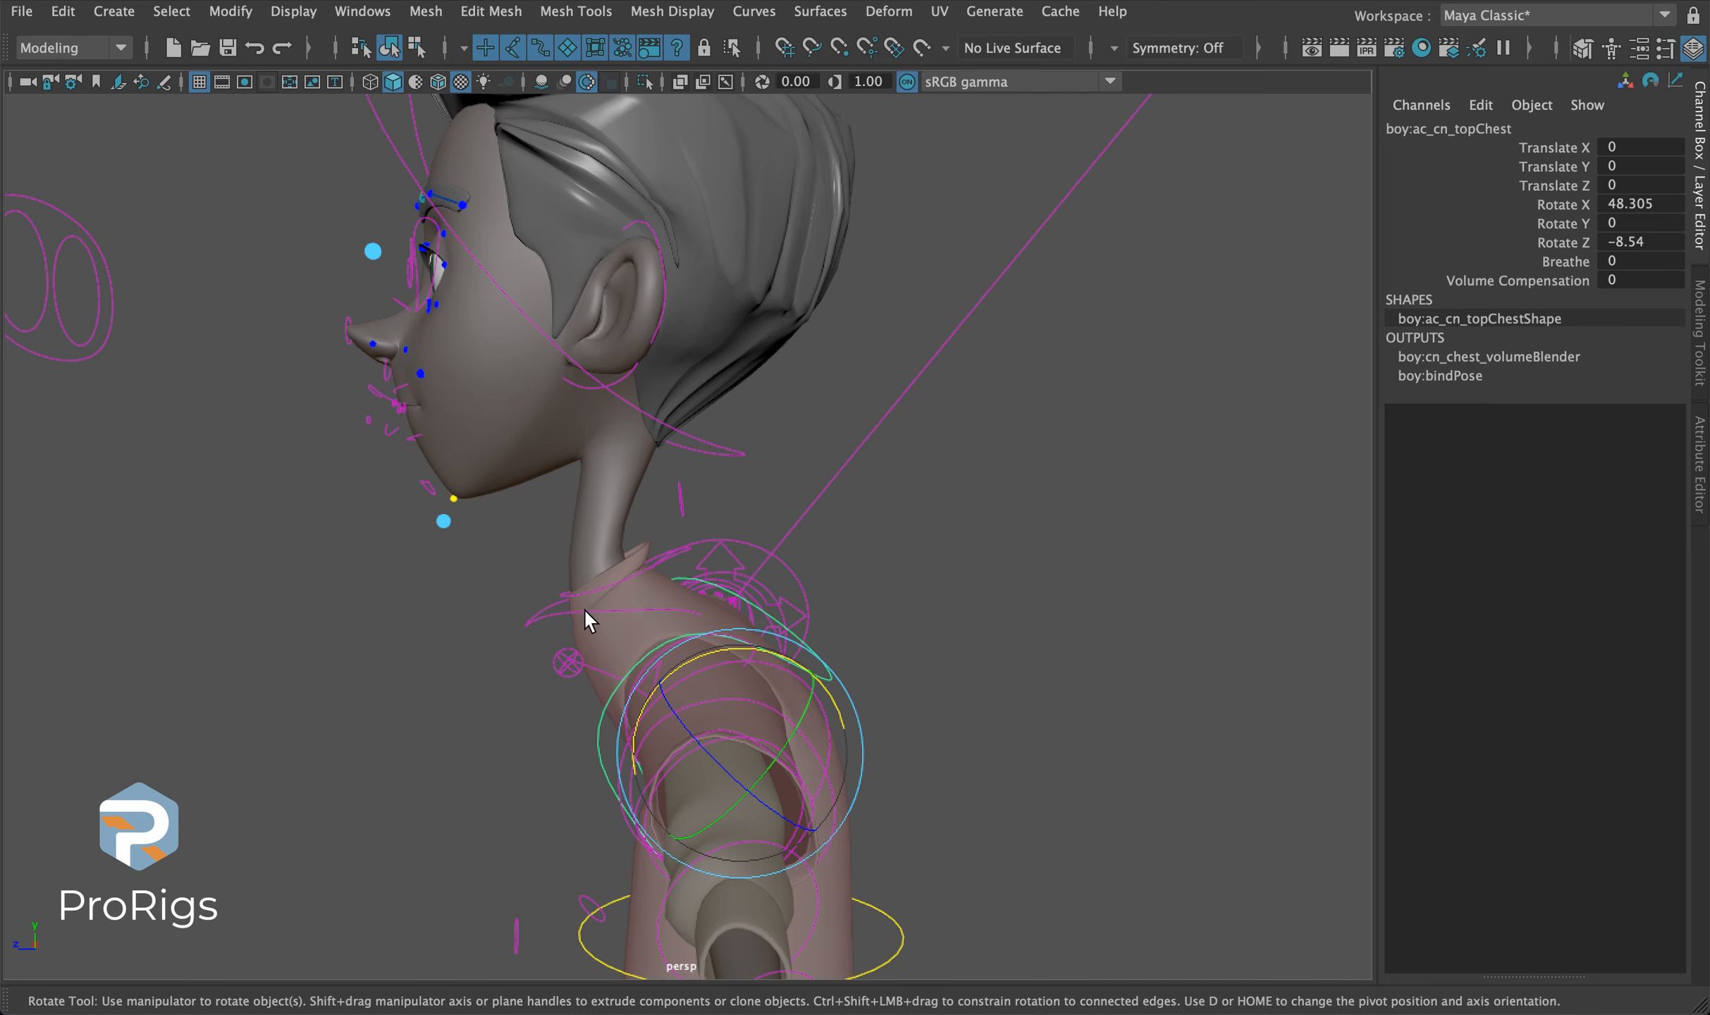
Set the neck control's Align attribute to chest.
click(588, 617)
click(1647, 203)
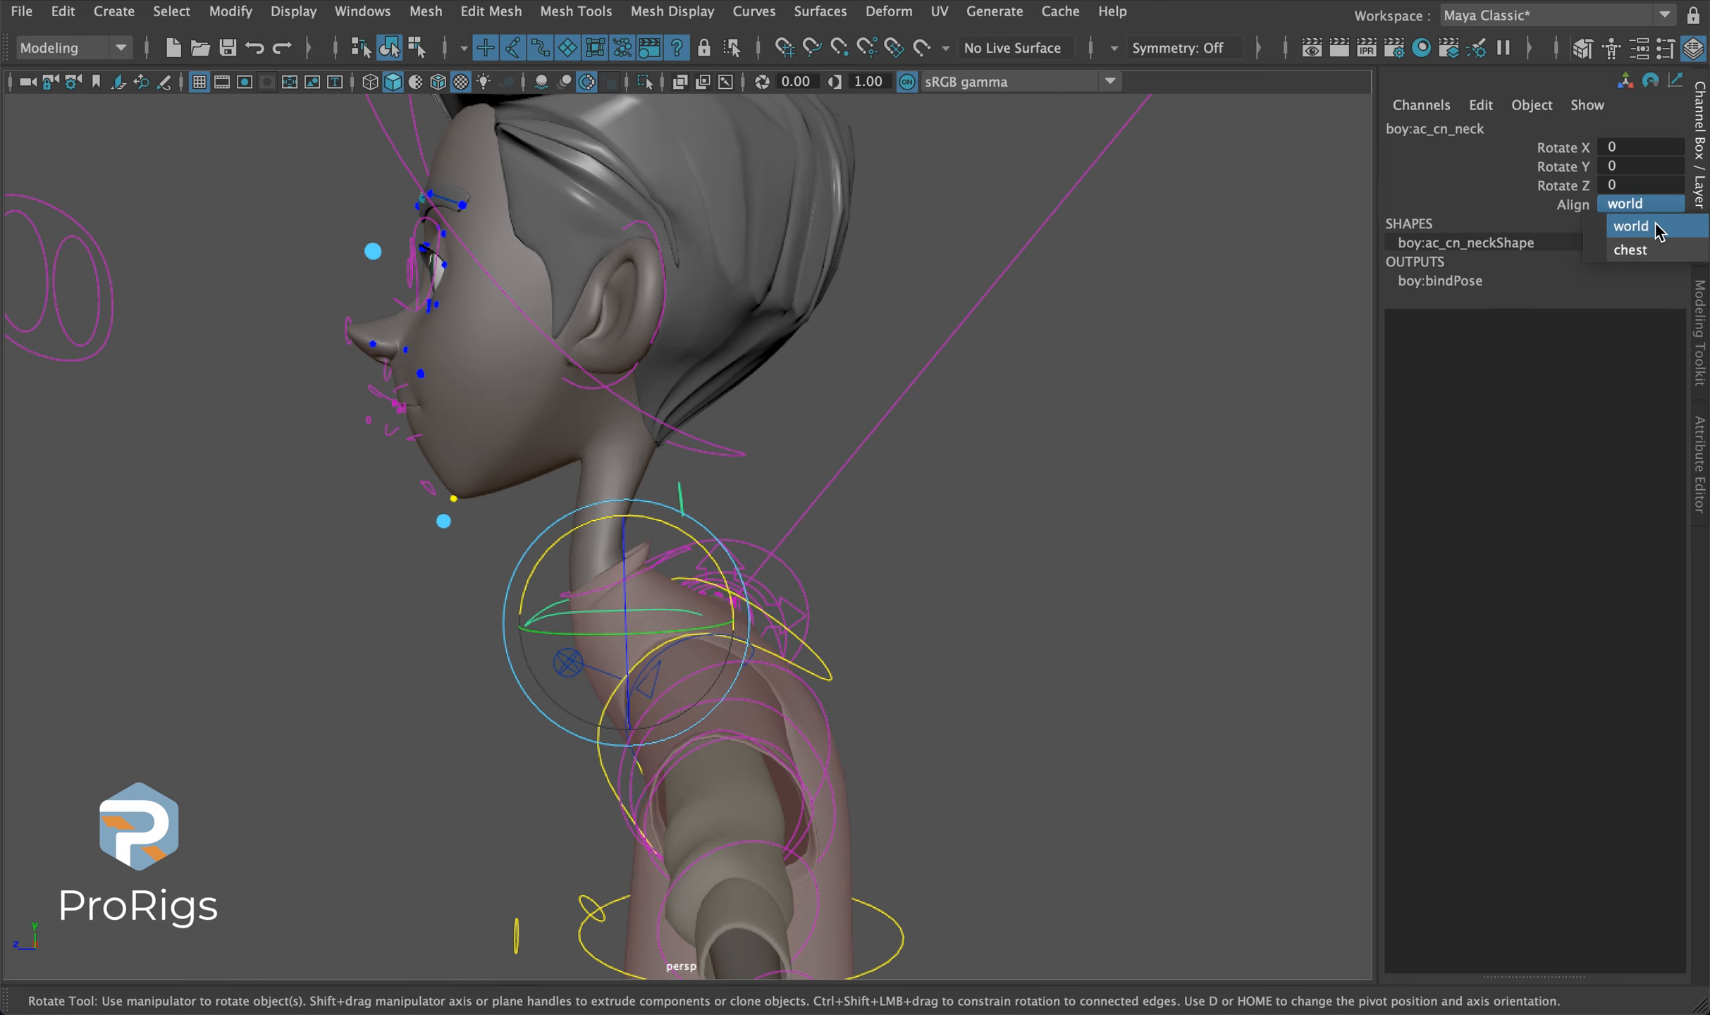
click(1636, 252)
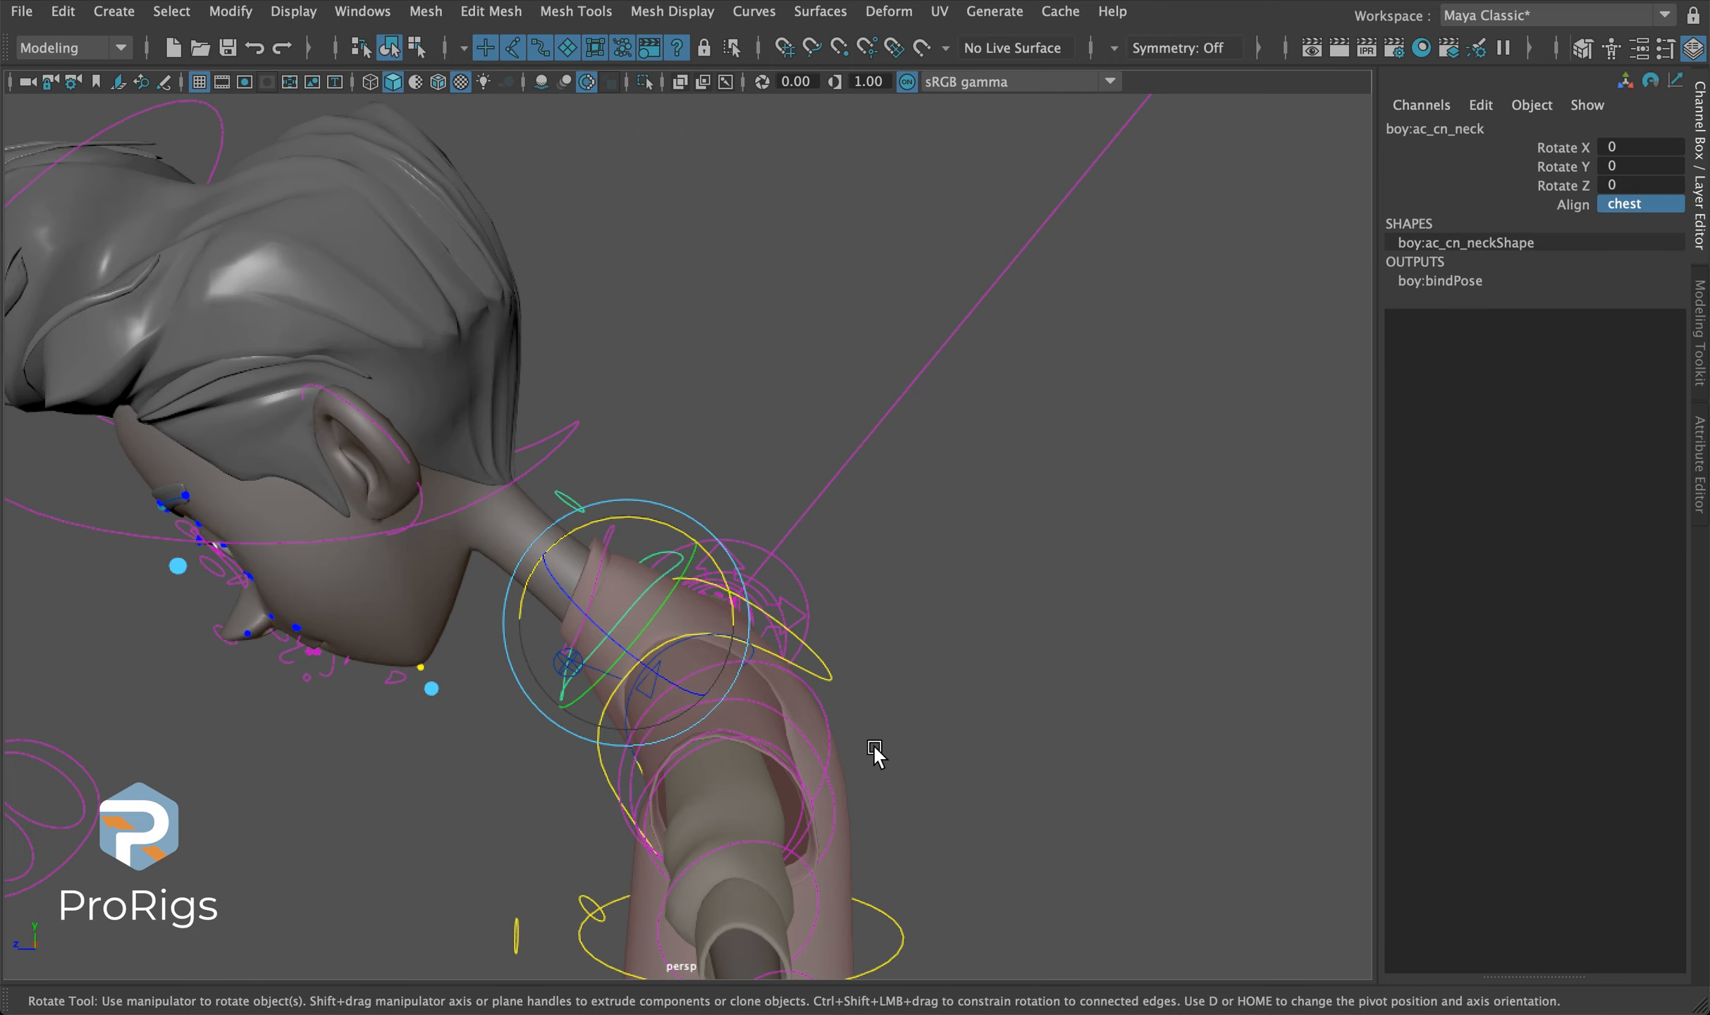
Swing the top chest control back to near upright, then bend it forward to about 24 degrees on X.
click(826, 667)
click(824, 659)
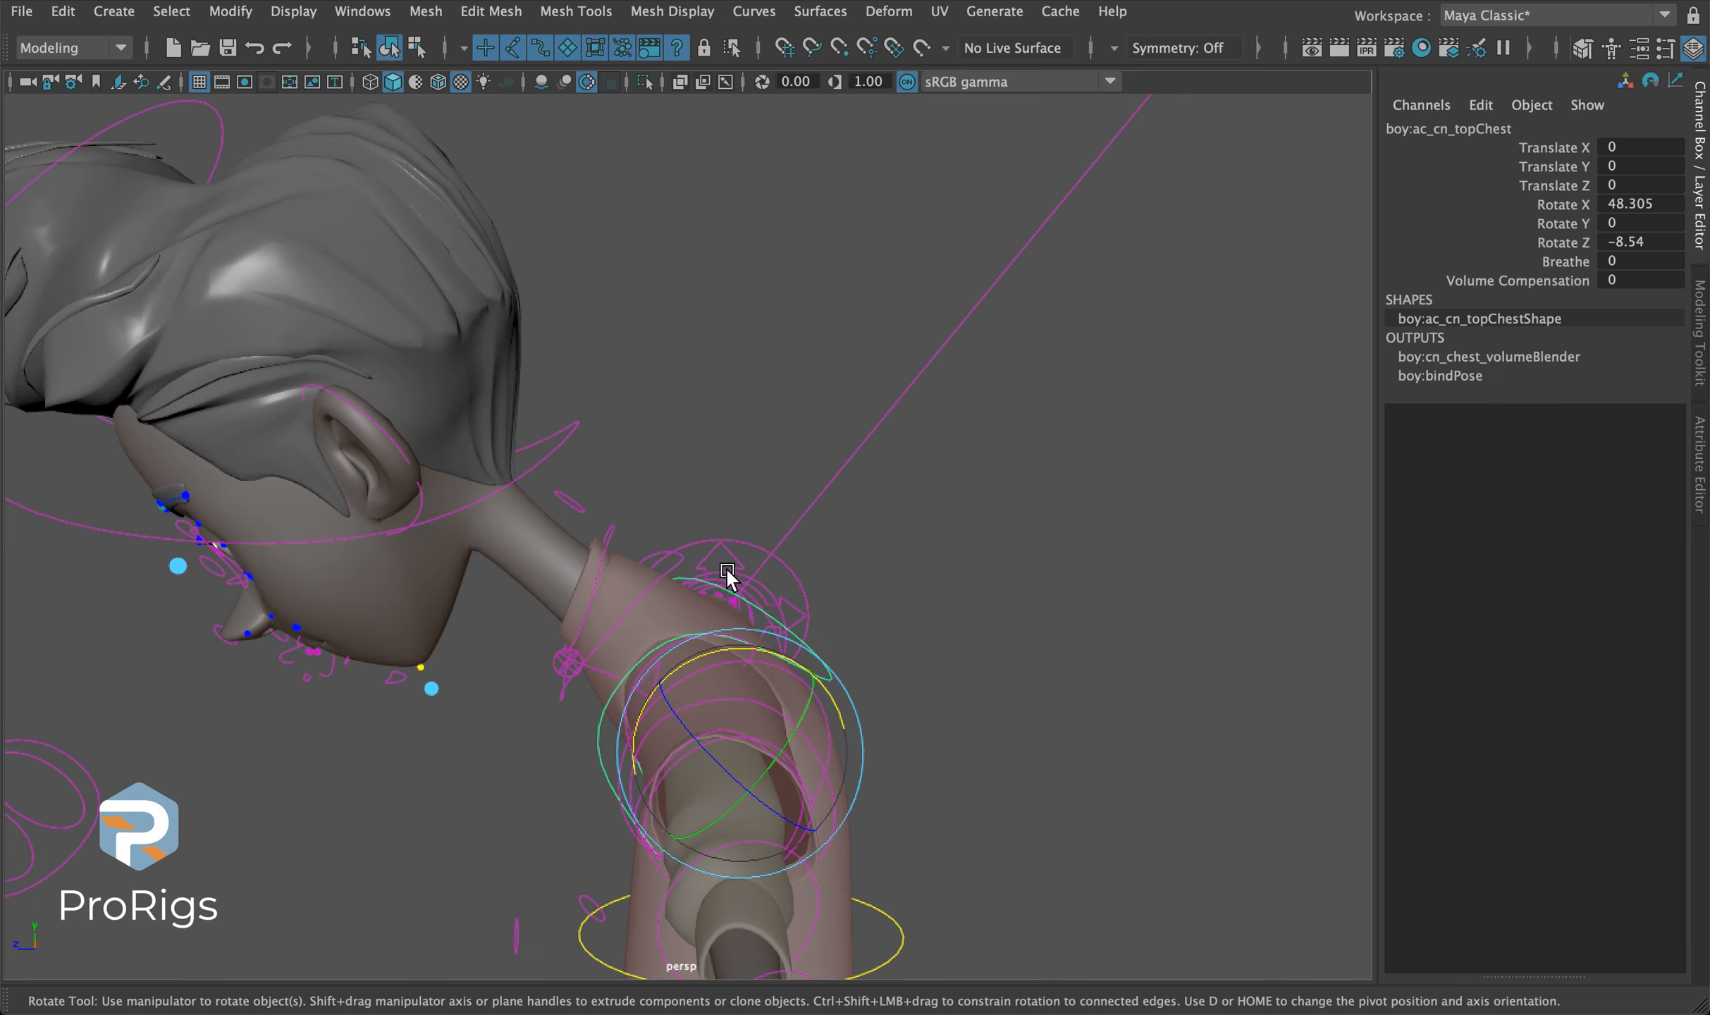
drag(779, 656, 910, 682)
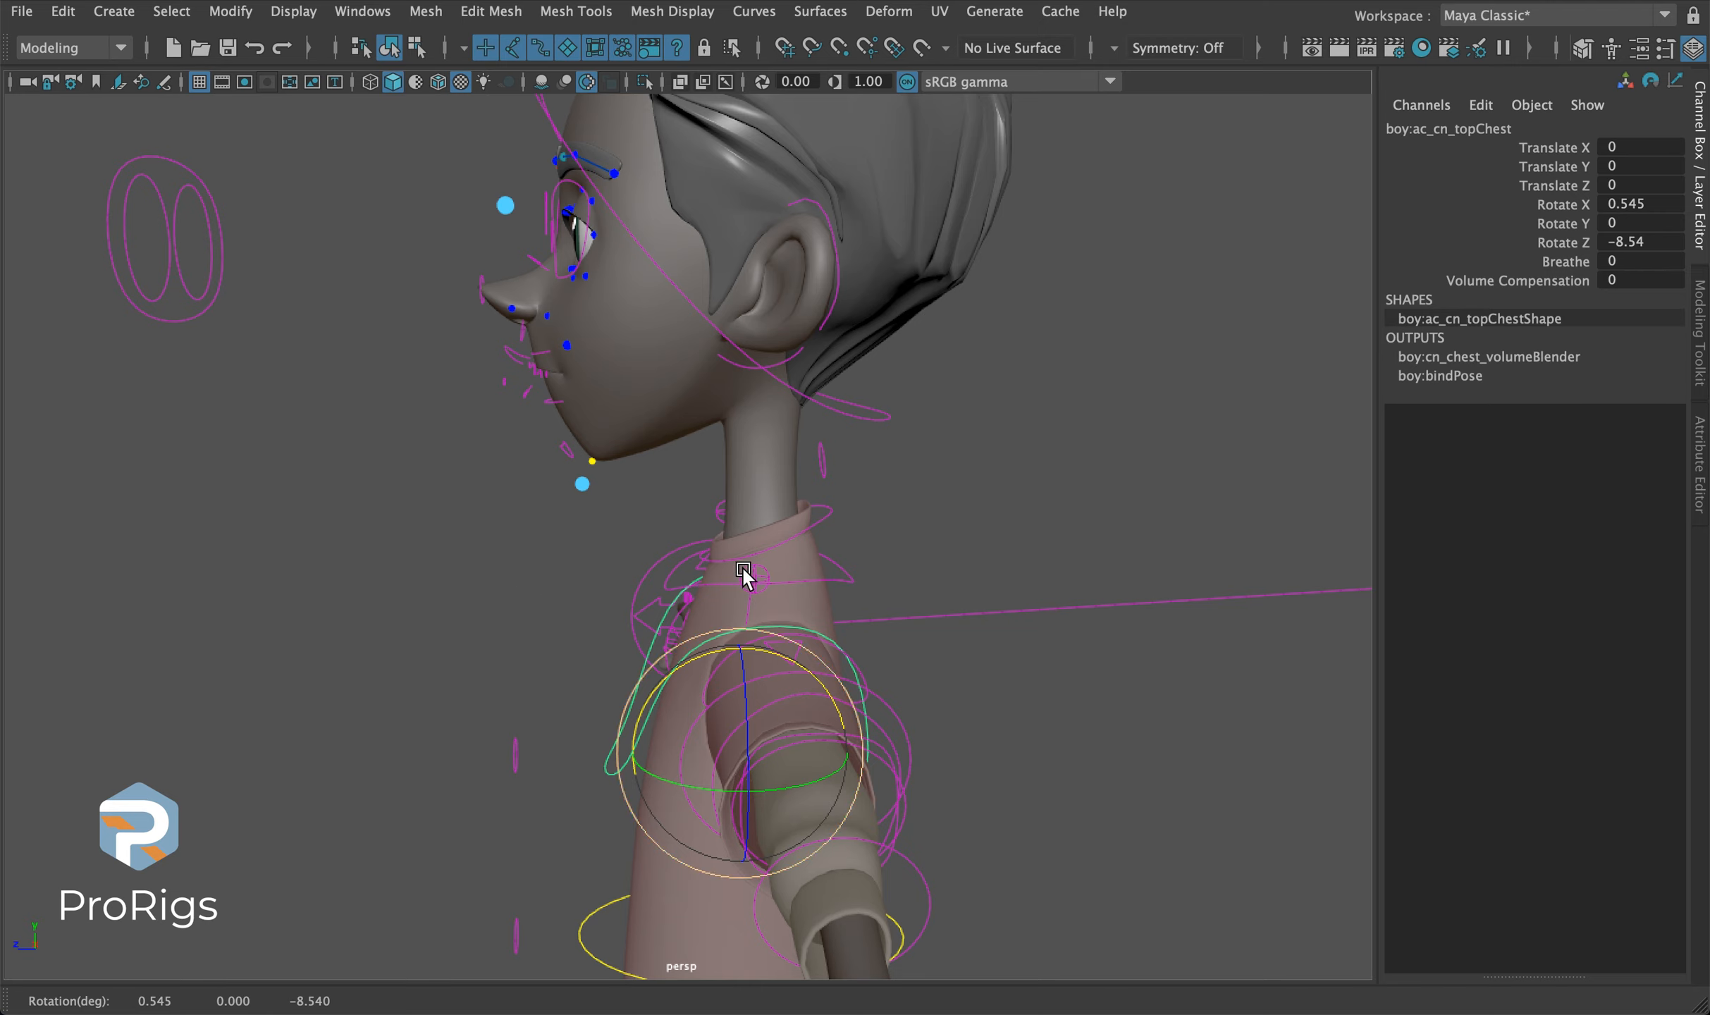
drag(643, 690, 610, 629)
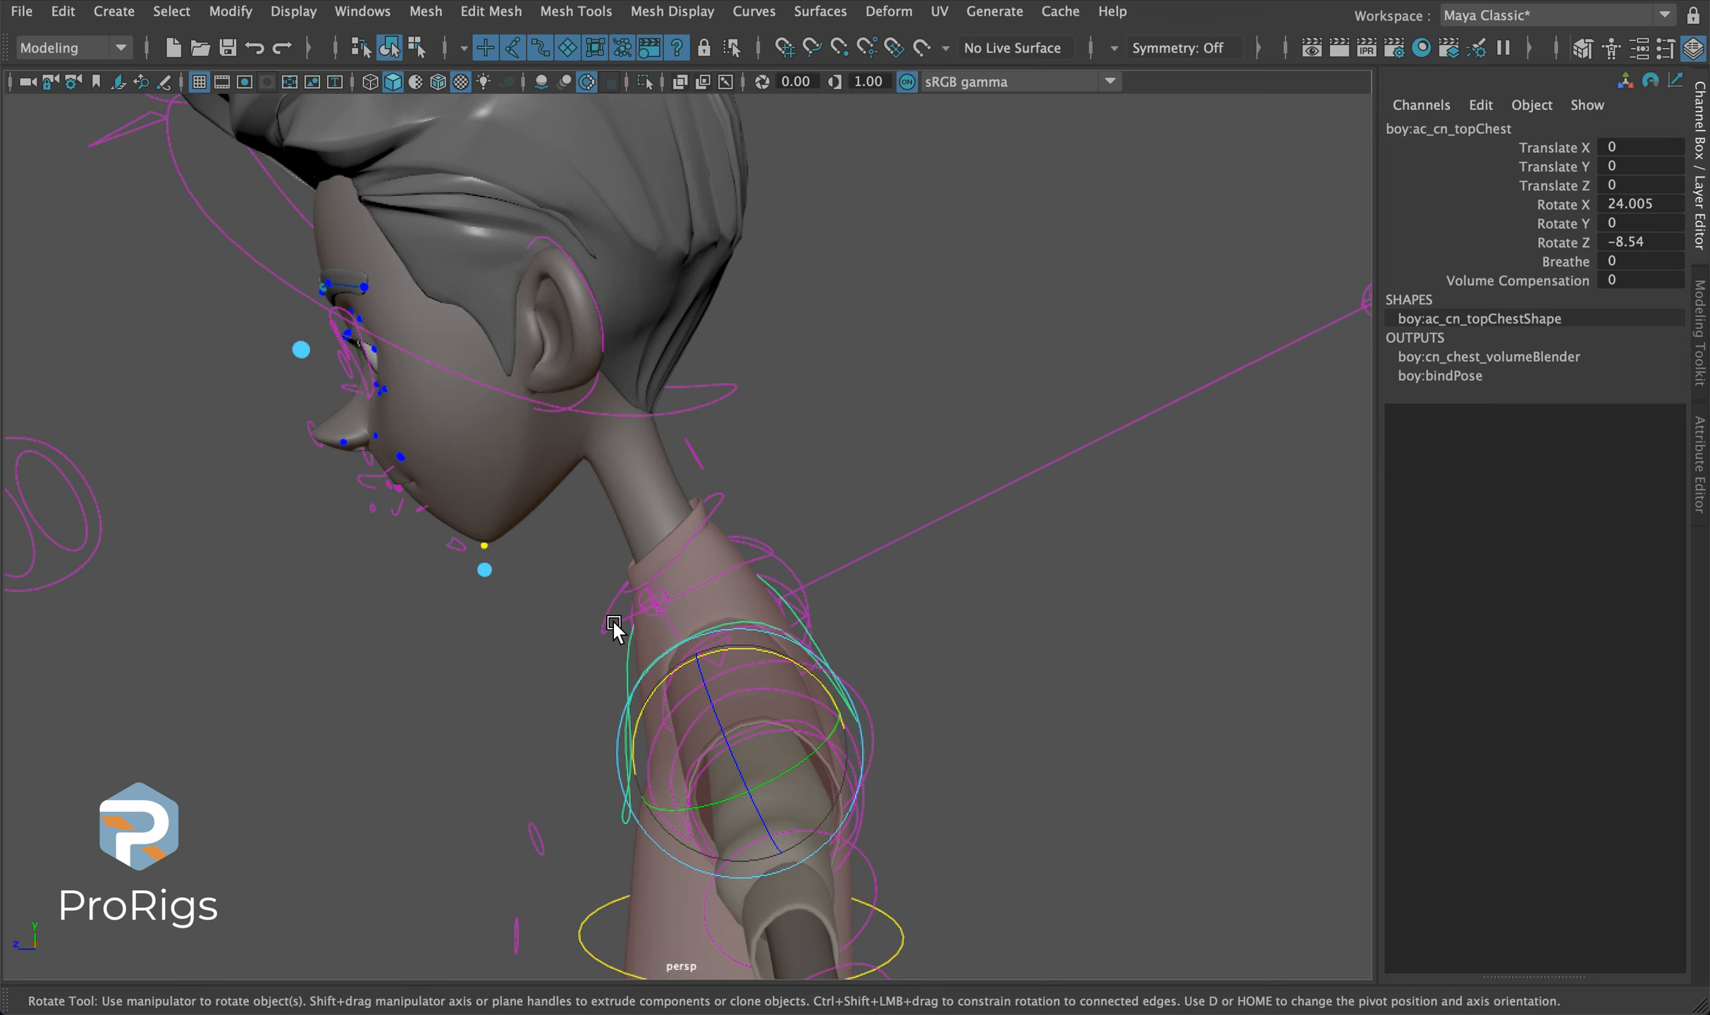
Rotate the neck control back to about -20.6 degrees on X.
click(610, 630)
drag(597, 547, 629, 754)
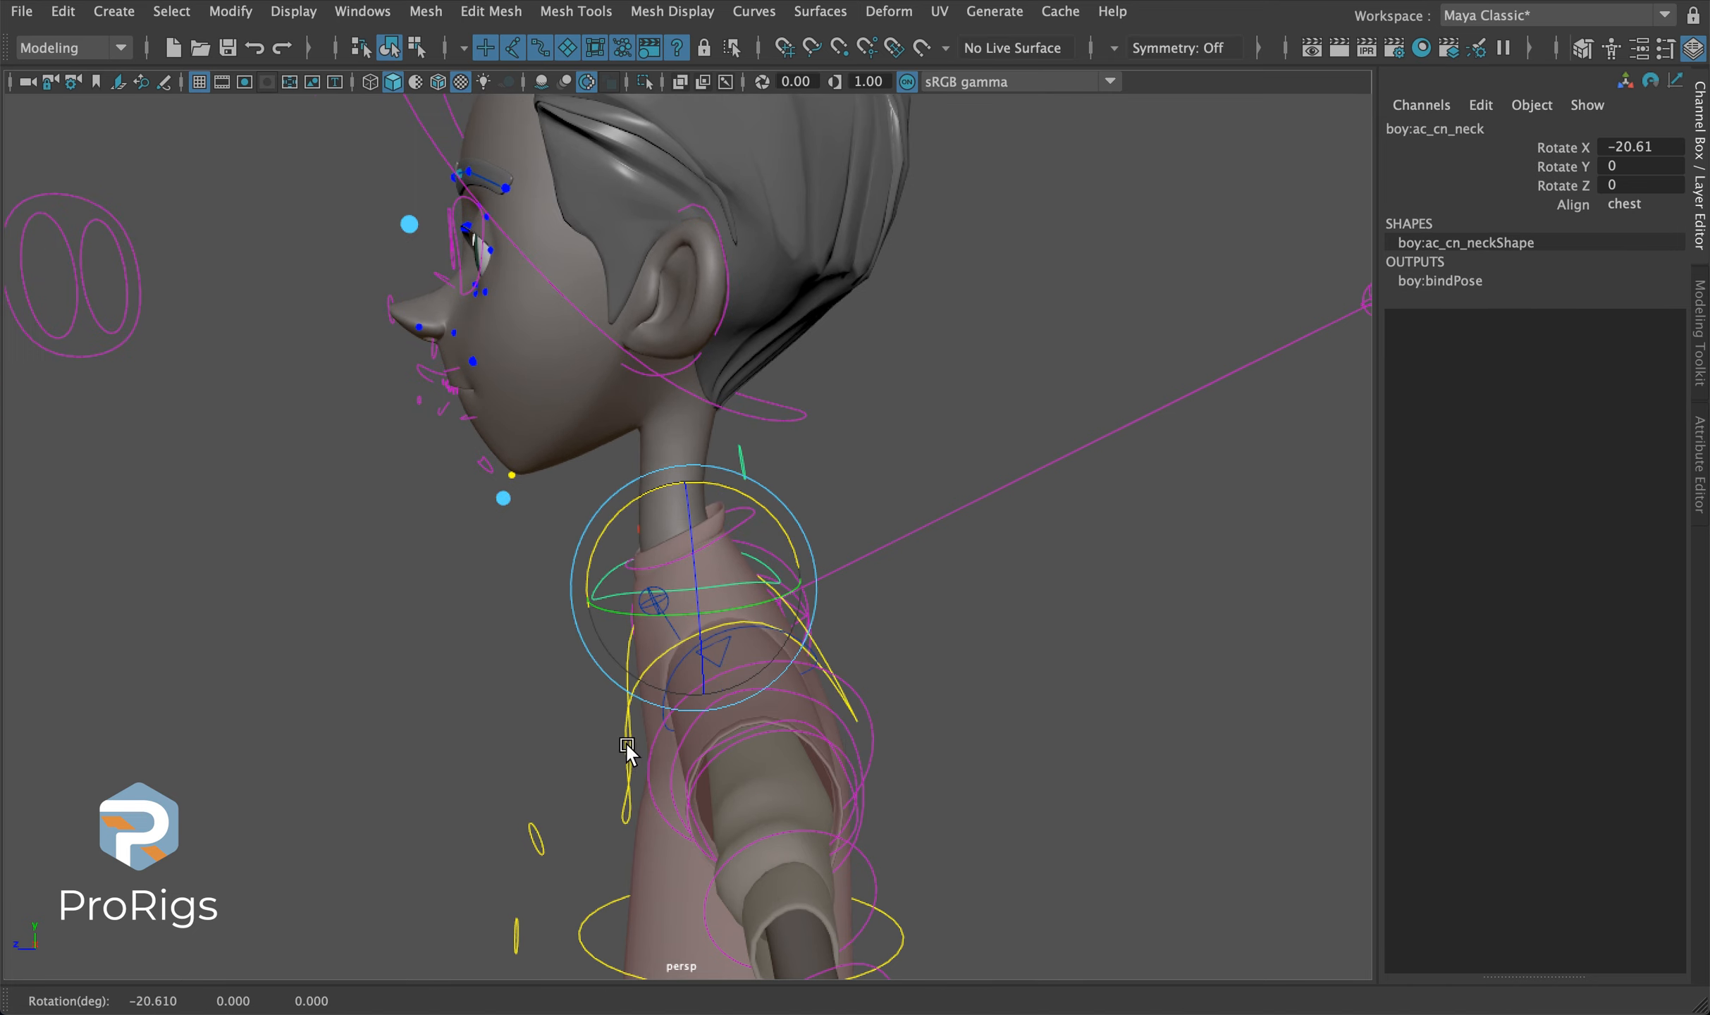
Set the neck control's Align attribute to world and reset its Rotate X to 0.
click(1646, 212)
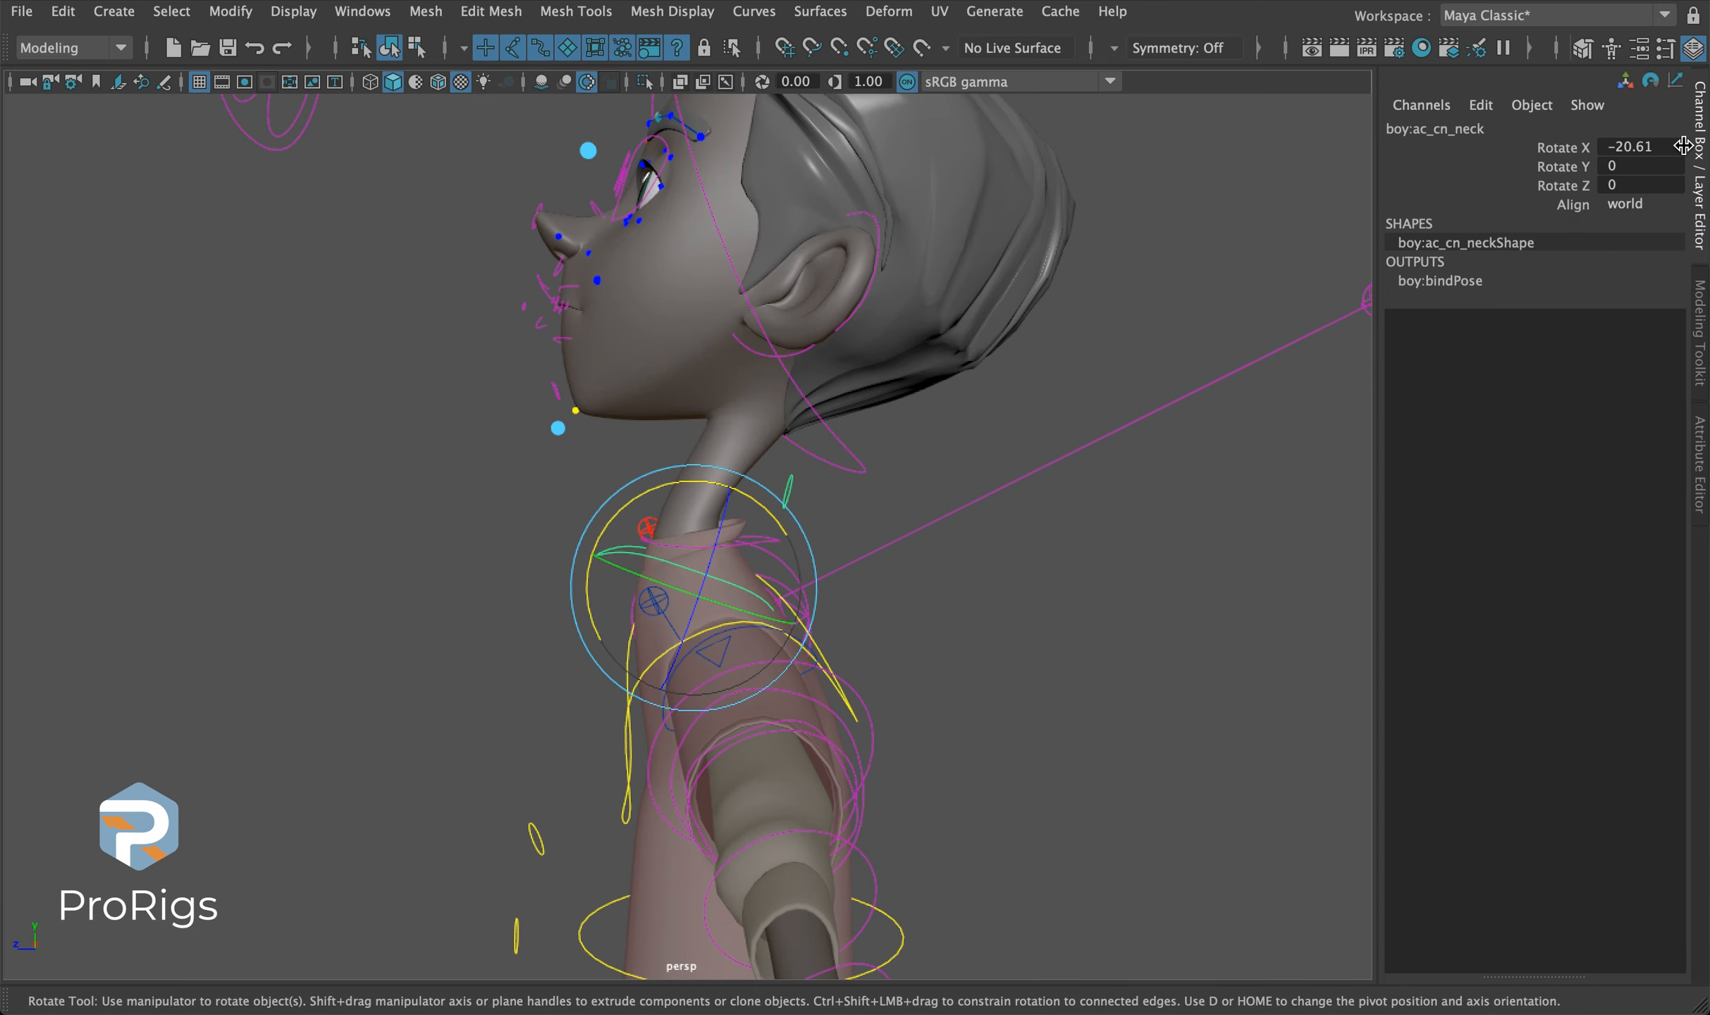
double_click(1629, 148)
text(0)
key(Return)
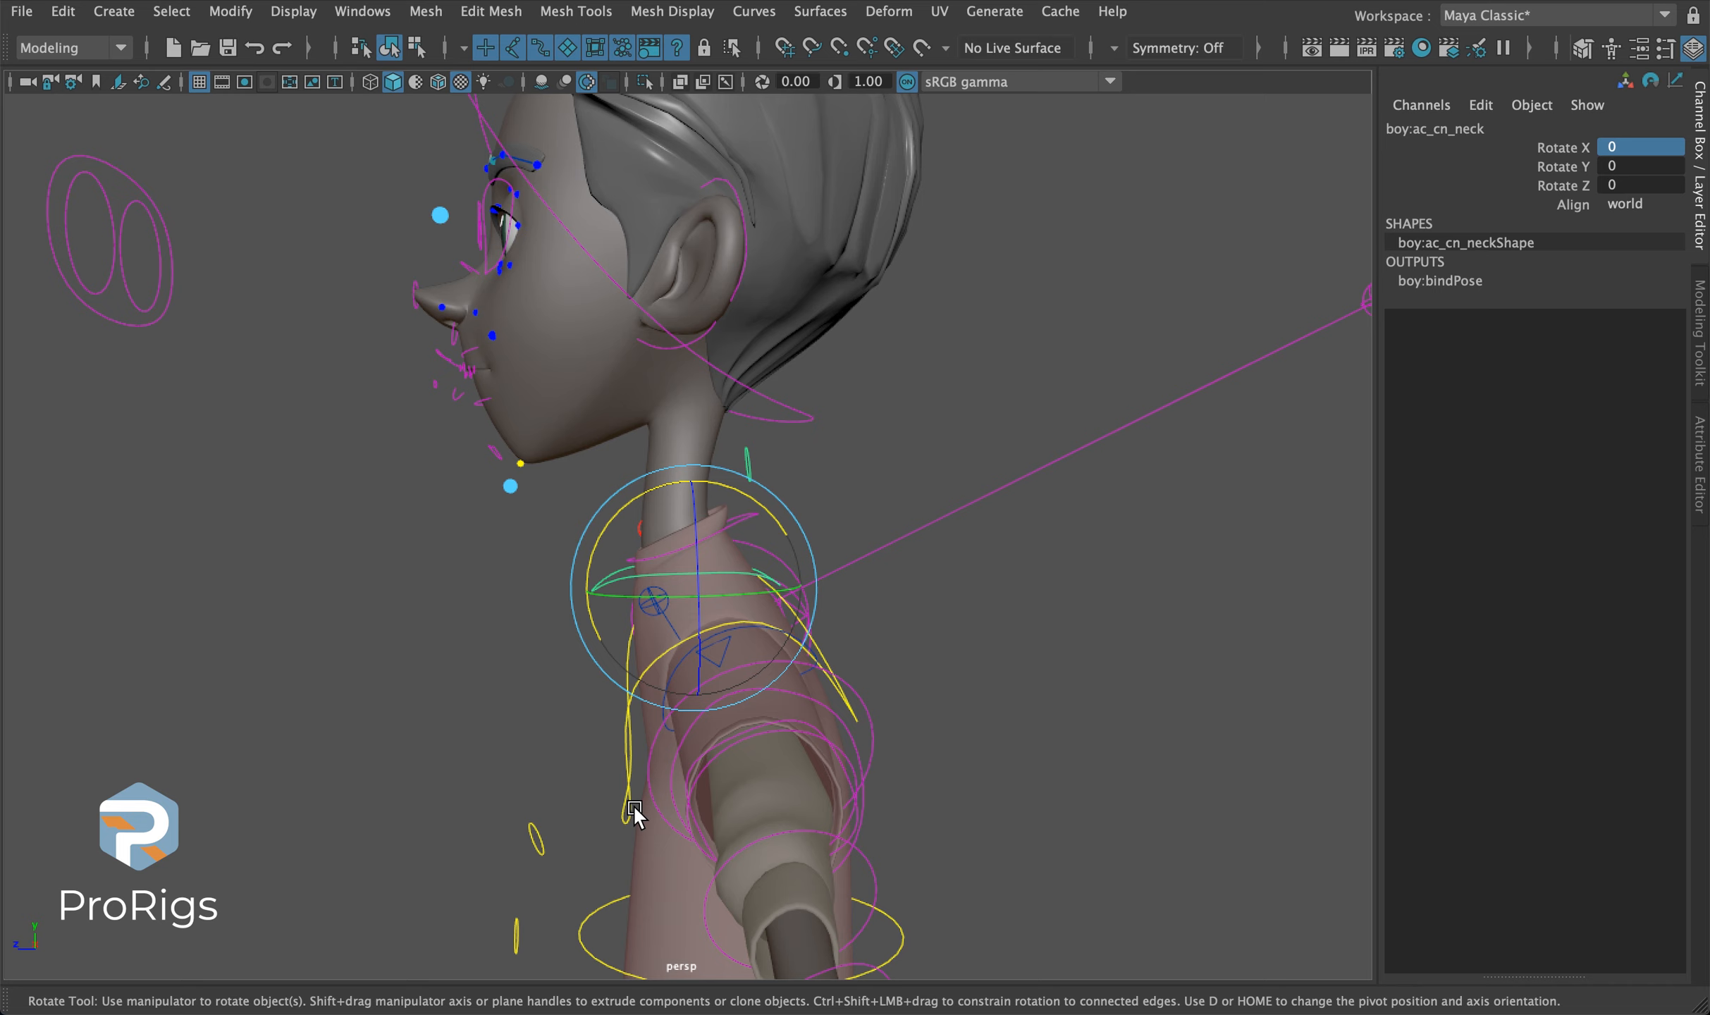
Rotate the top chest control backward to about -22.4, -8.5 and -6.8 degrees on X, Y and Z, then clear the selection.
click(625, 786)
drag(638, 683, 721, 644)
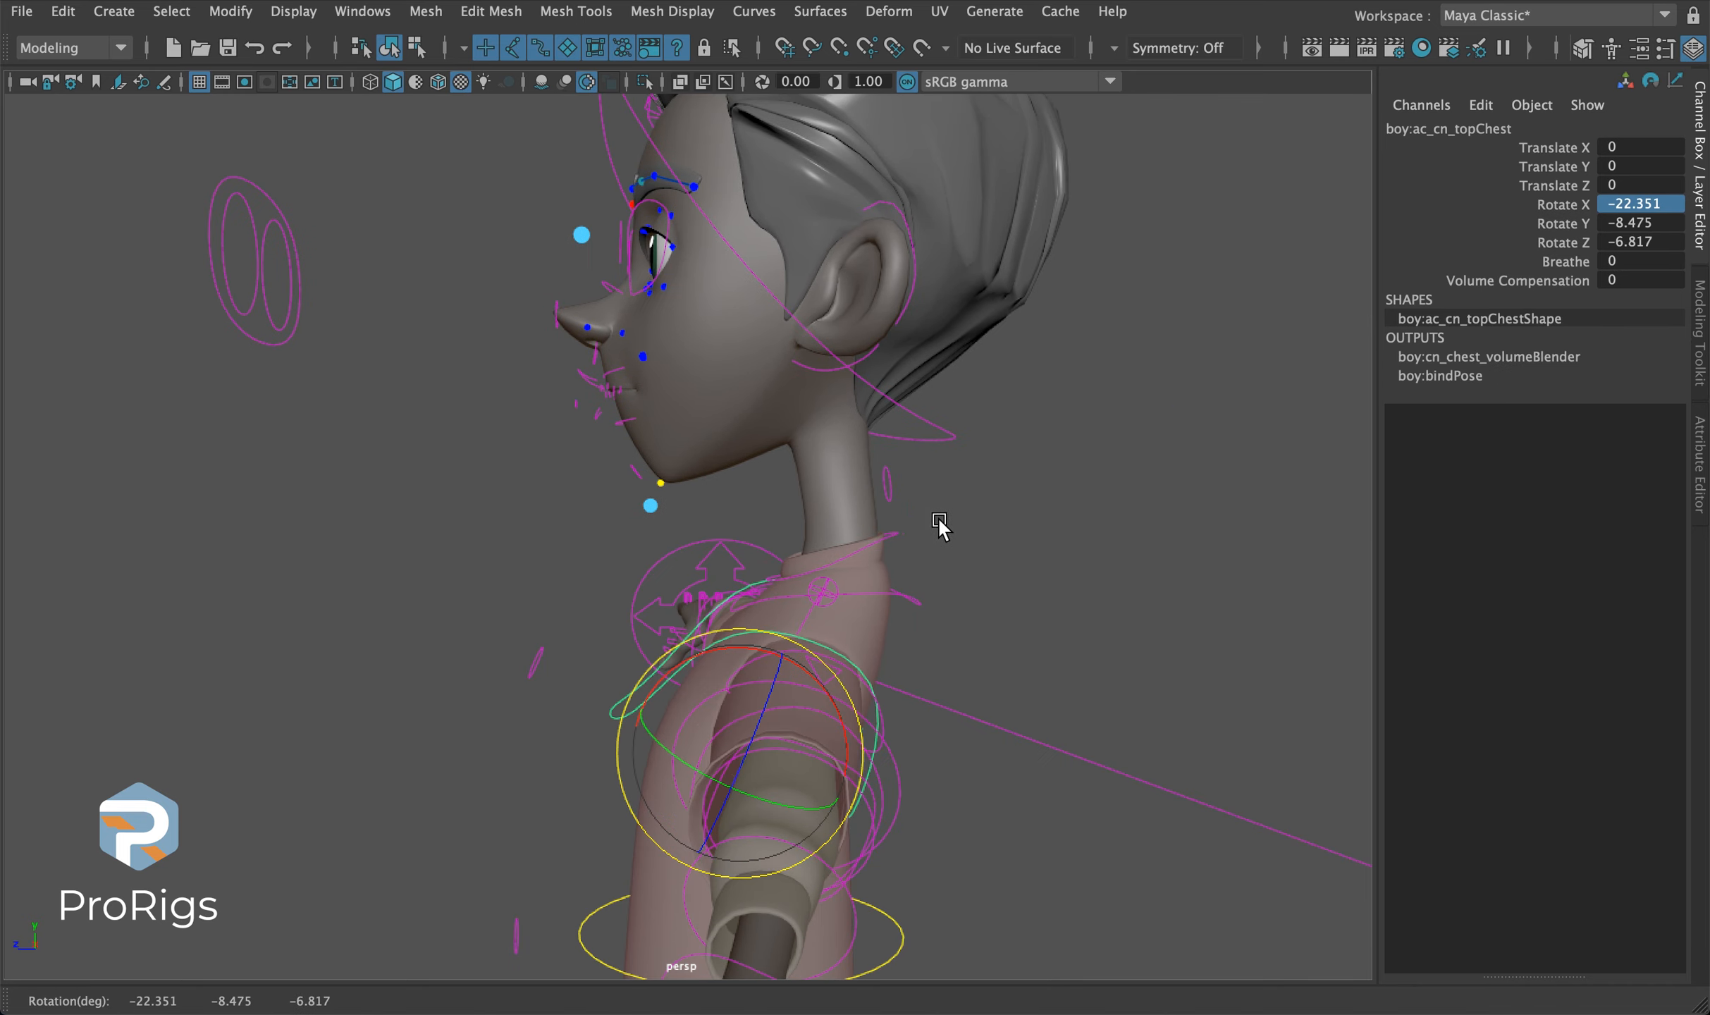
click(894, 530)
click(1153, 614)
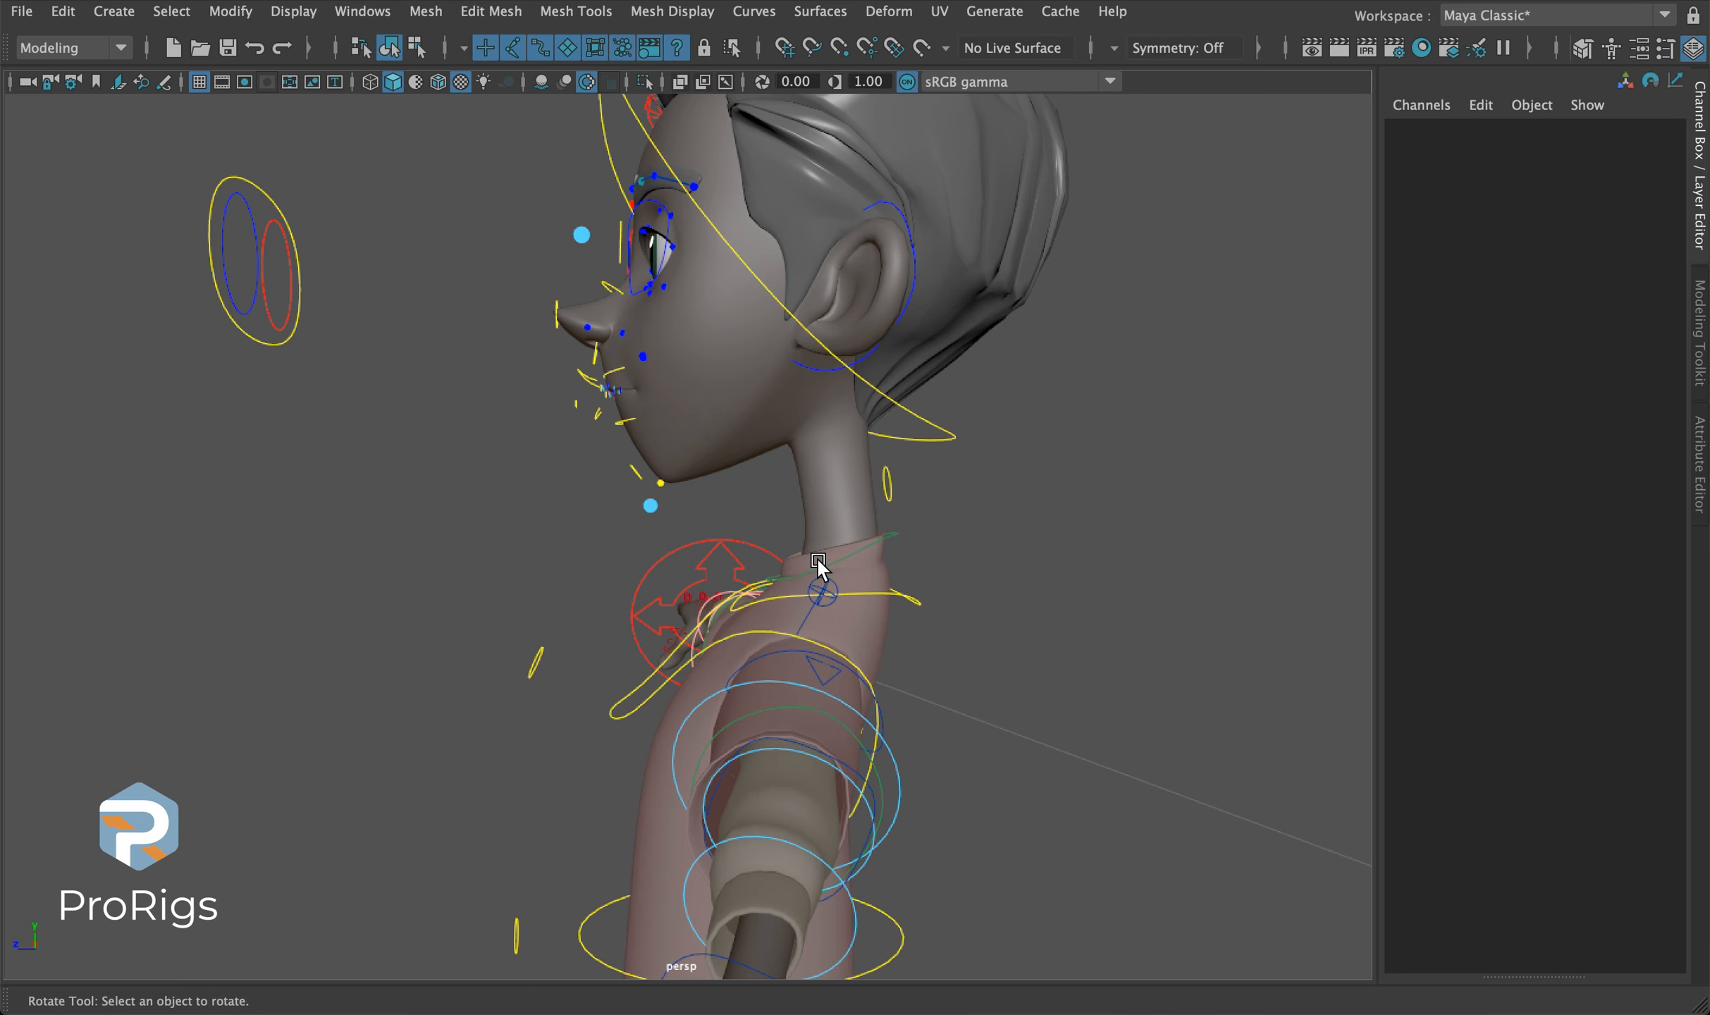
Rotate the neck control backward to about -13.7 degrees on X, then deselect it.
click(908, 589)
drag(950, 565, 963, 571)
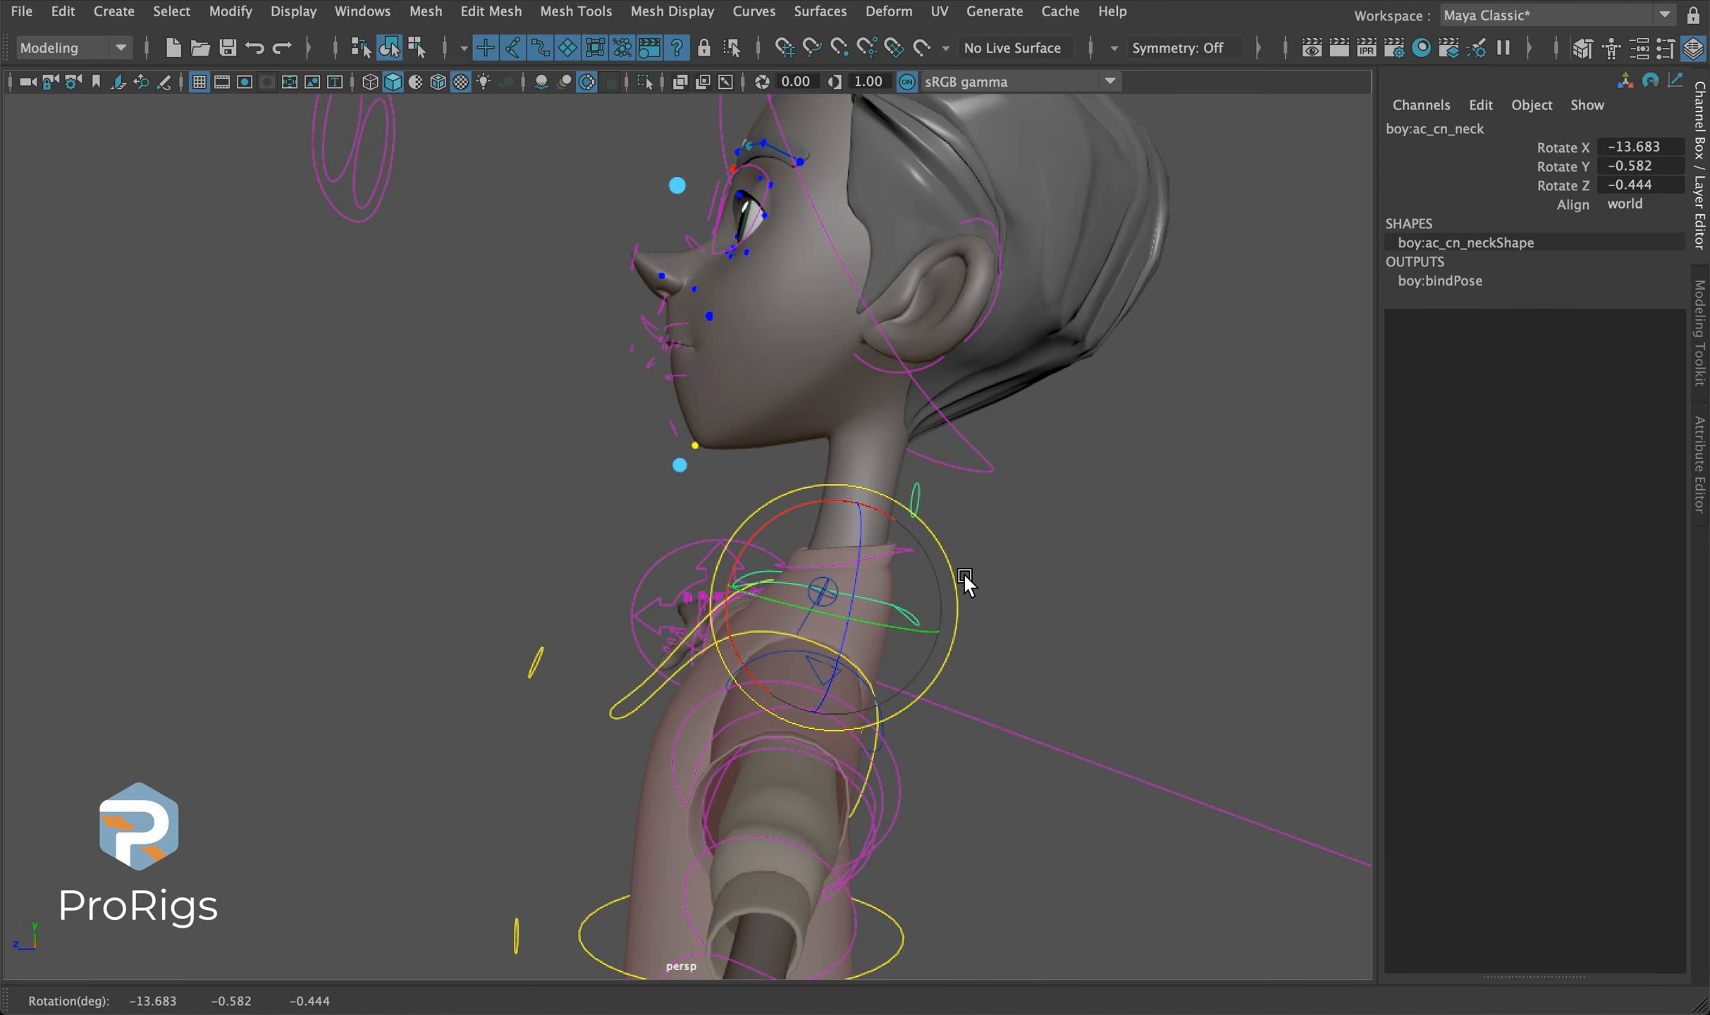
drag(583, 662, 583, 727)
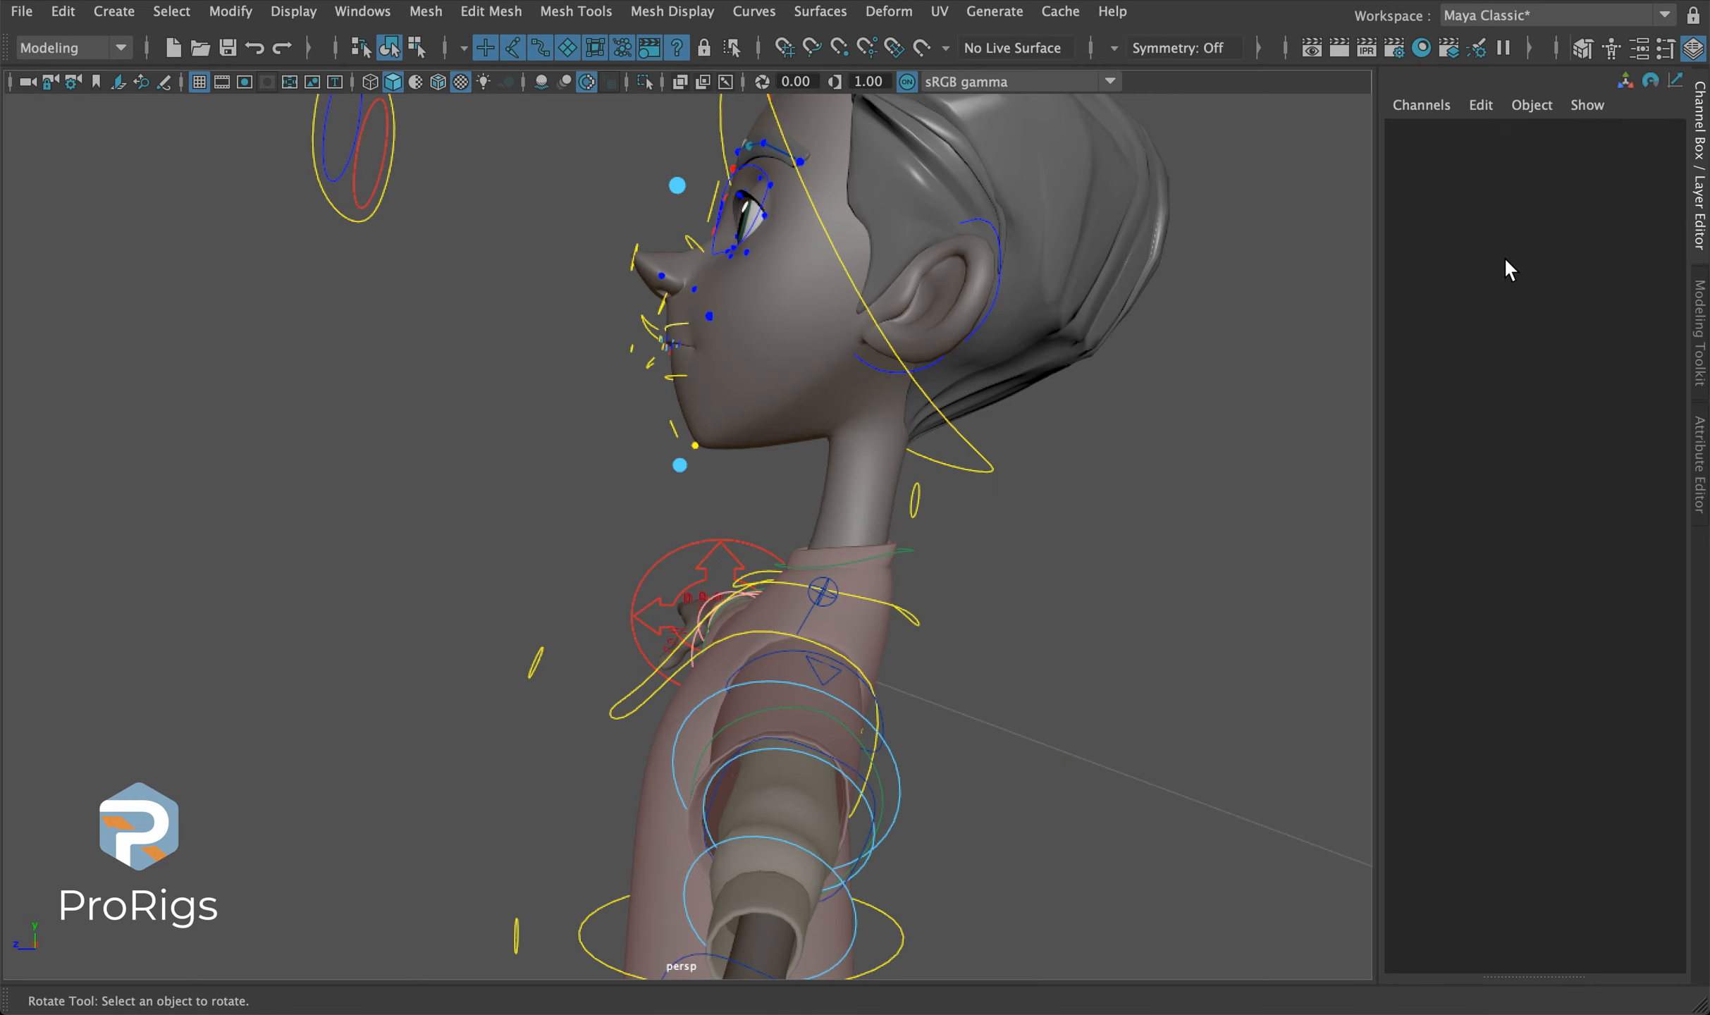
Set the neck control's Align attribute to chest and reset its Rotate X, Y and Z to 0.
click(939, 618)
click(1632, 210)
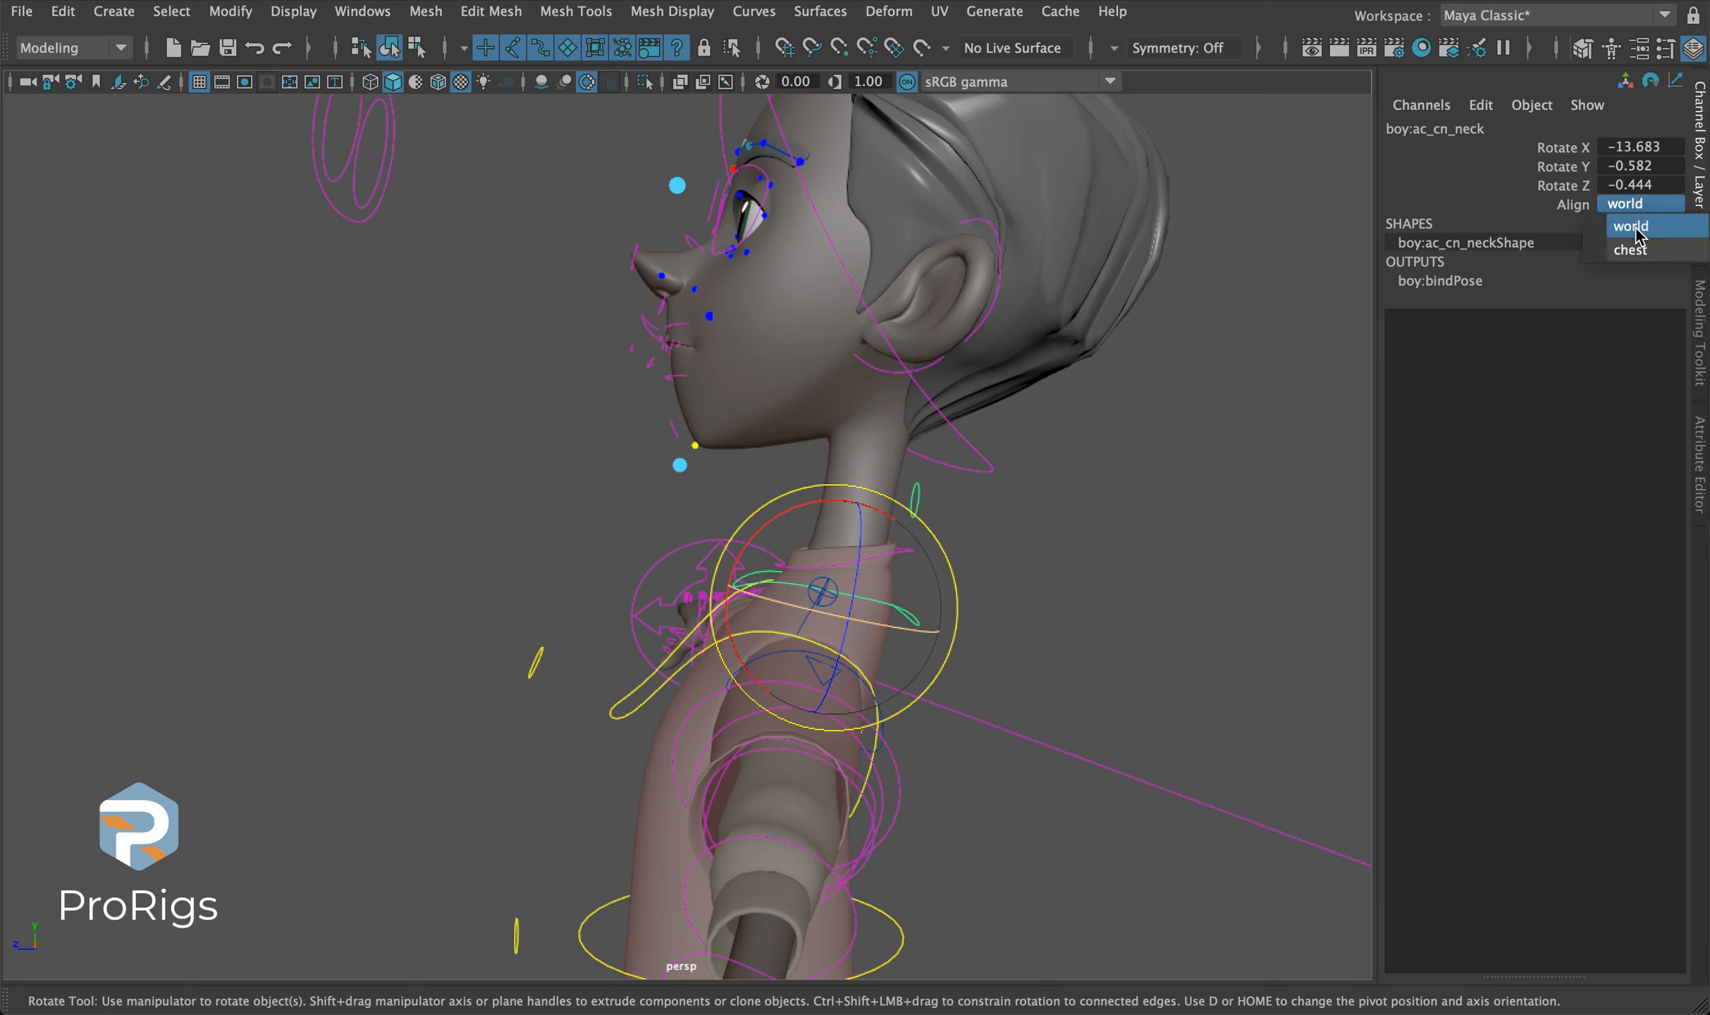
click(1645, 260)
drag(1656, 146, 1657, 184)
text(0)
key(Return)
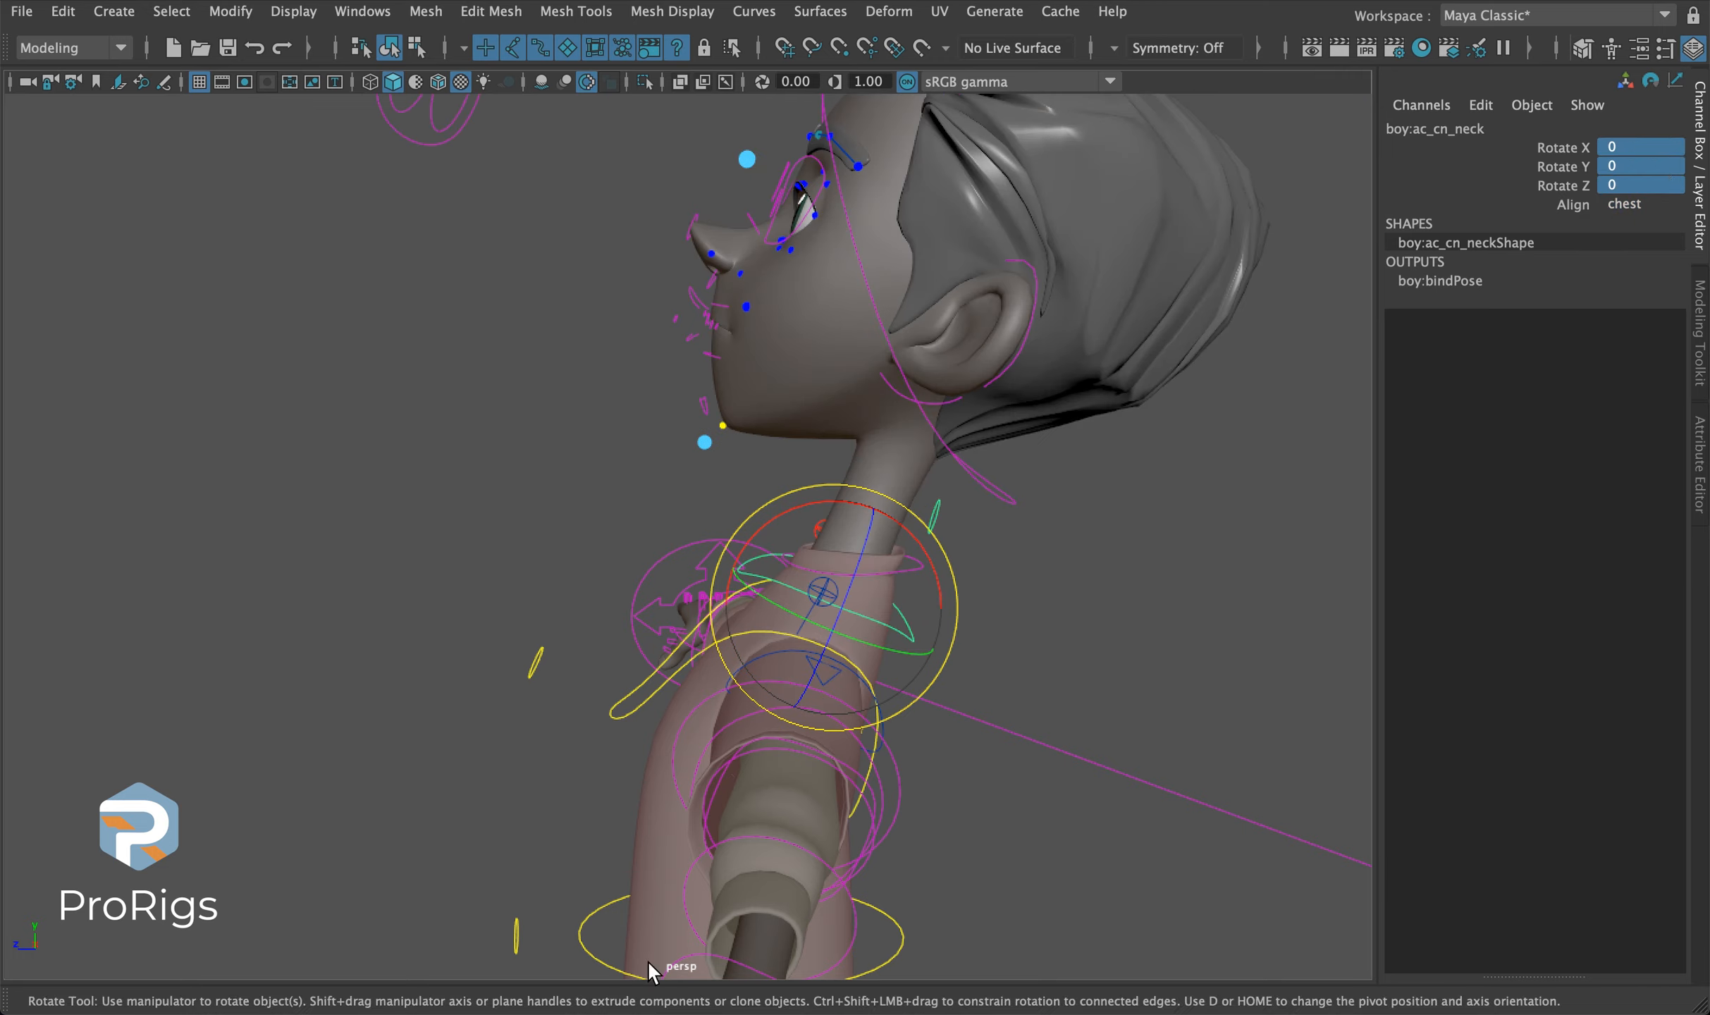
Rotate the top chest control forward to about 32.8 degrees on X.
click(618, 707)
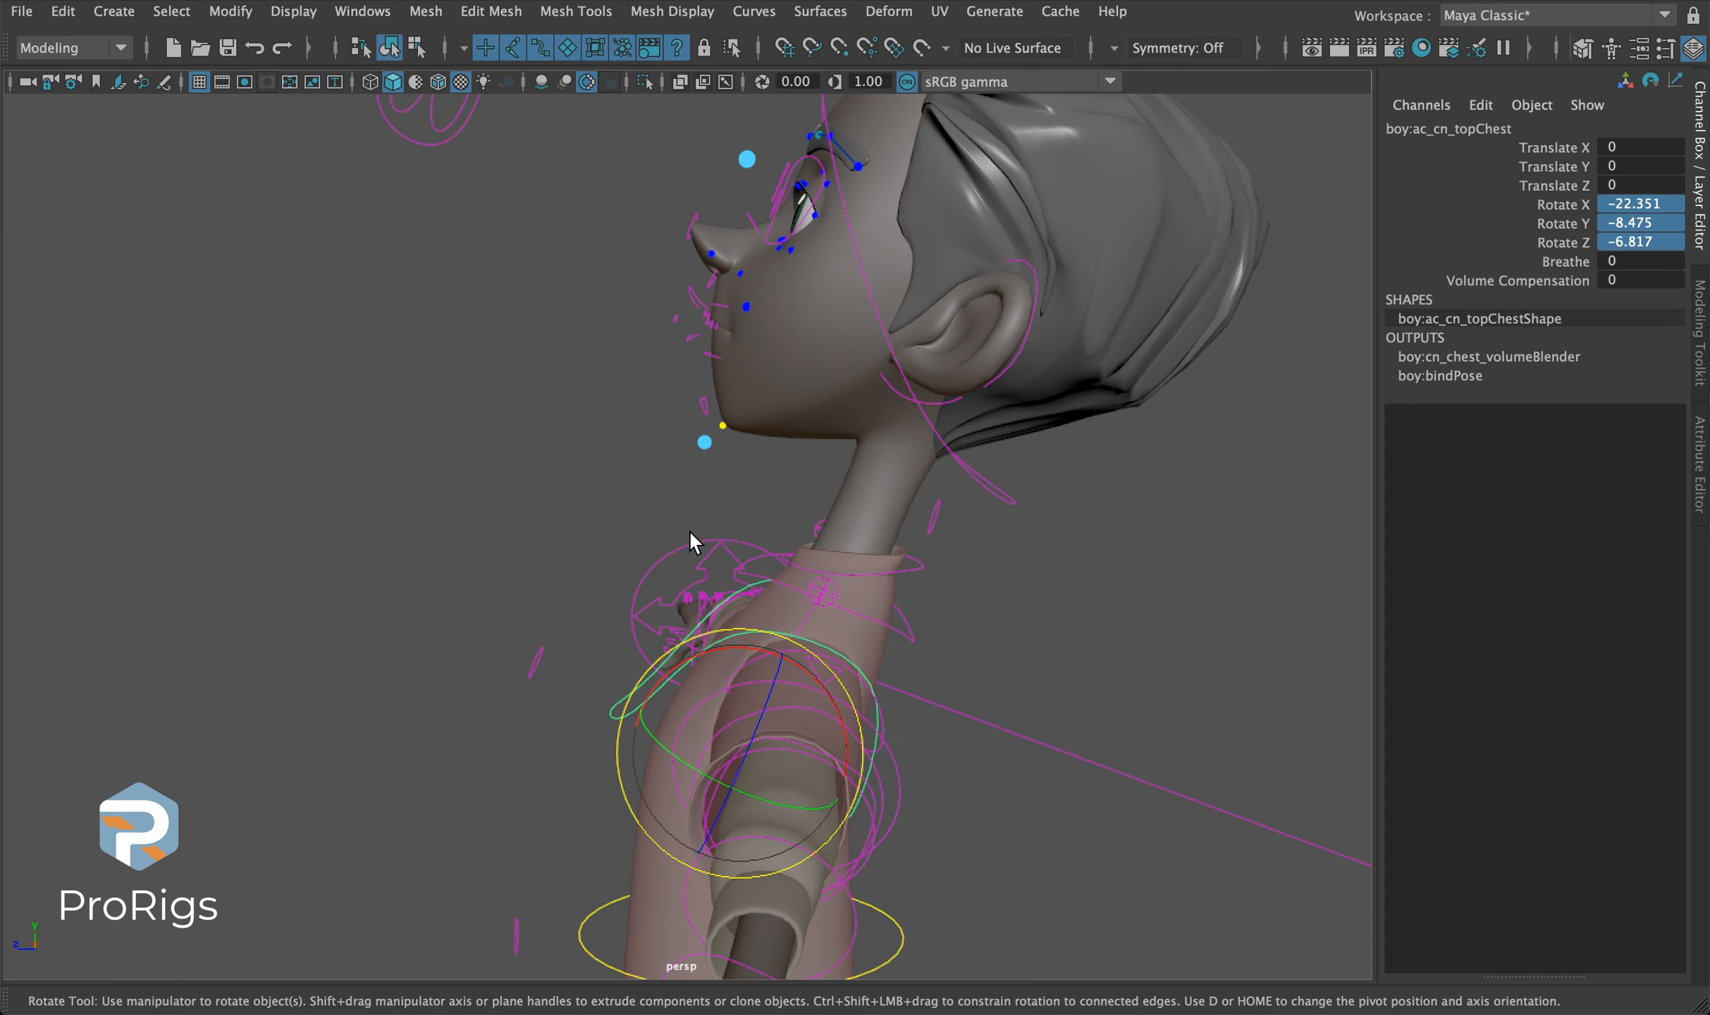
drag(790, 638, 204, 320)
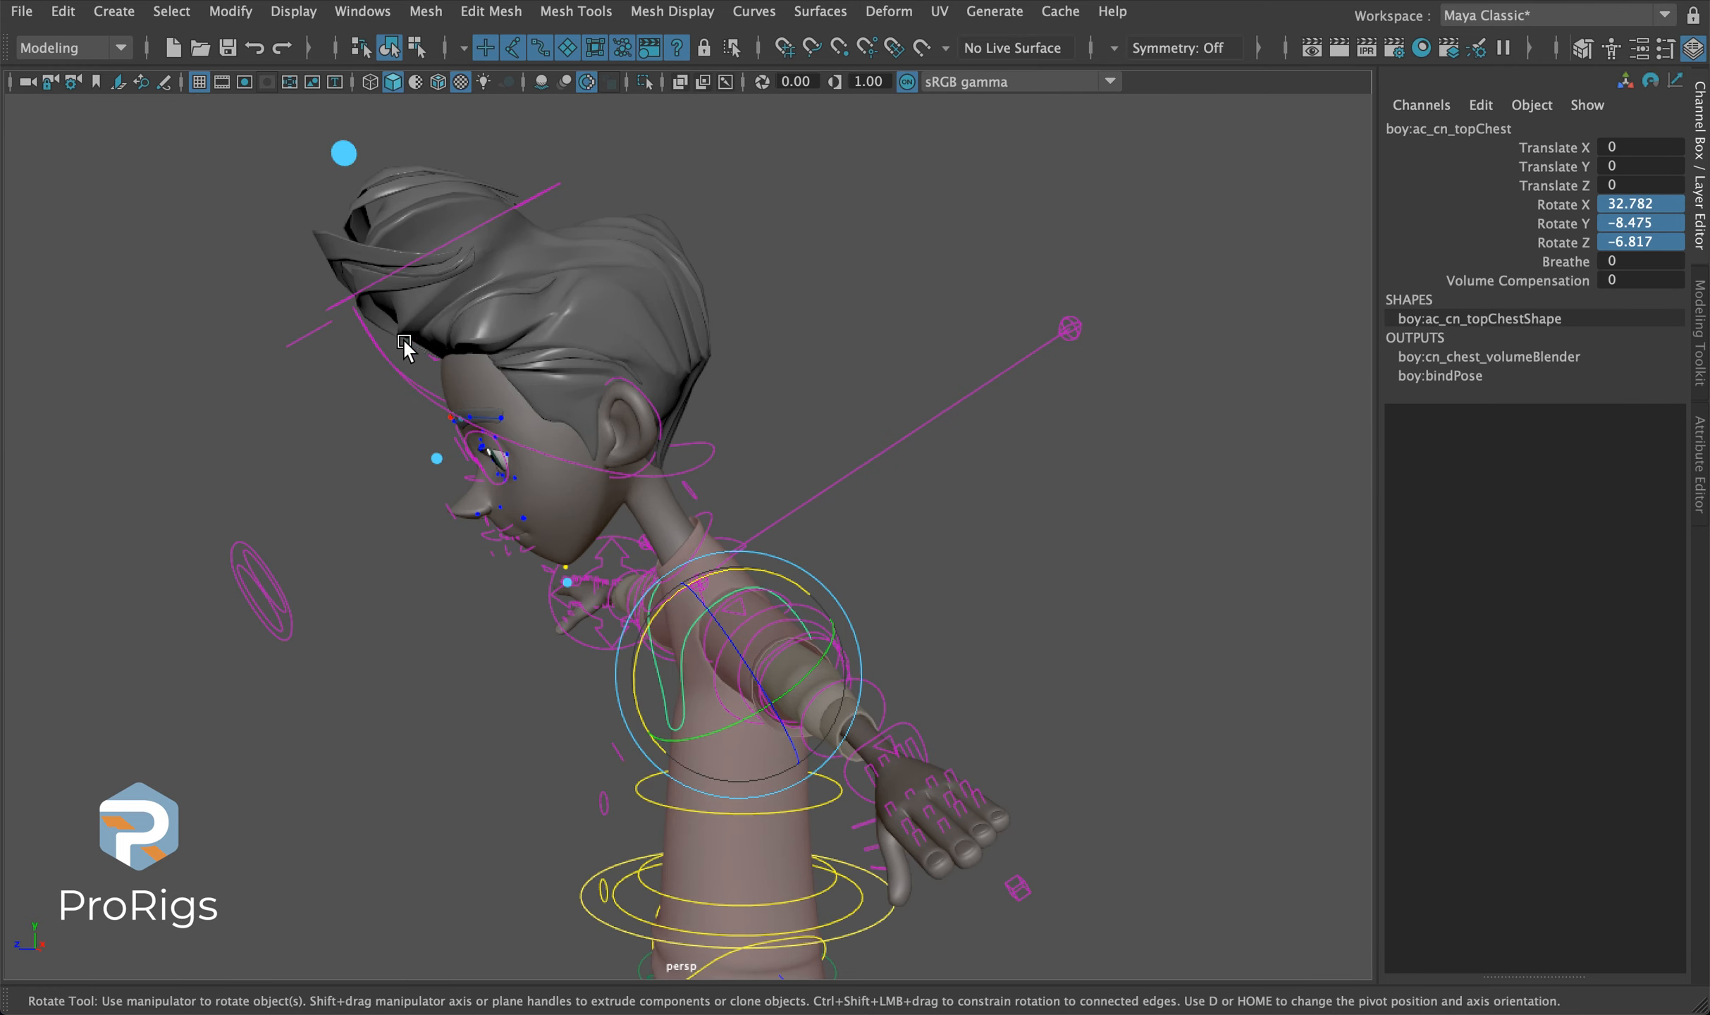
Set the head control's Align attribute to world.
drag(397, 358, 274, 473)
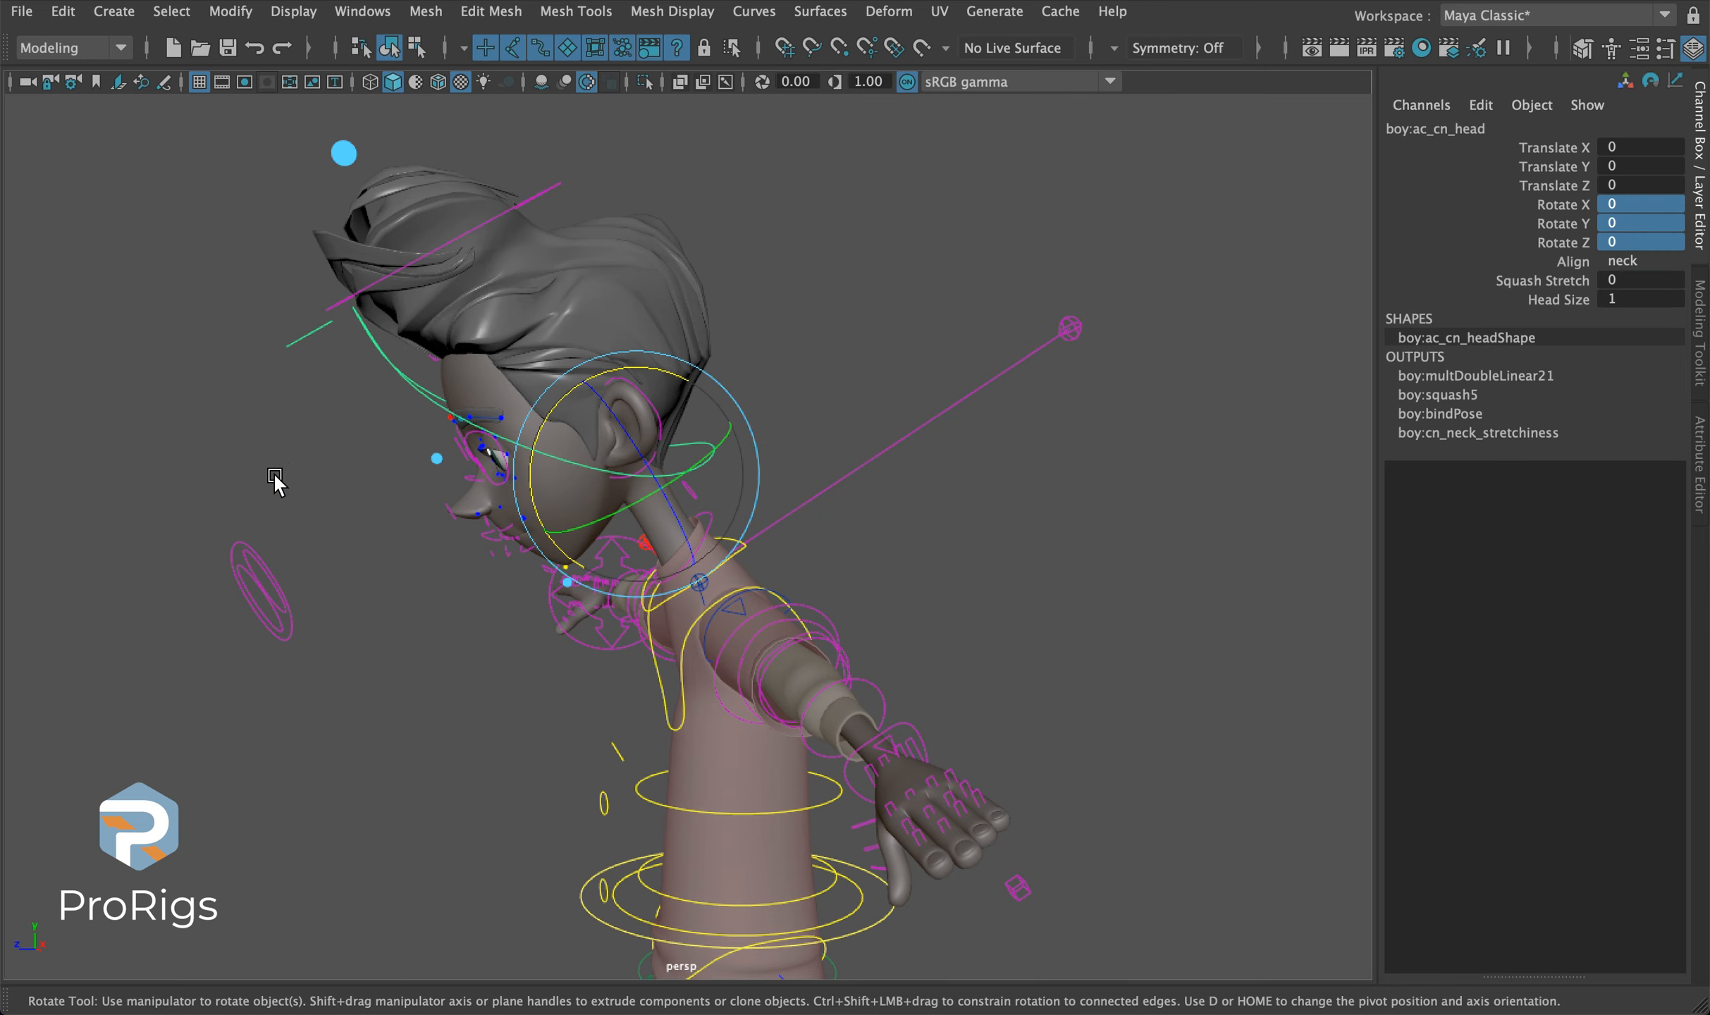
click(1566, 262)
click(1629, 262)
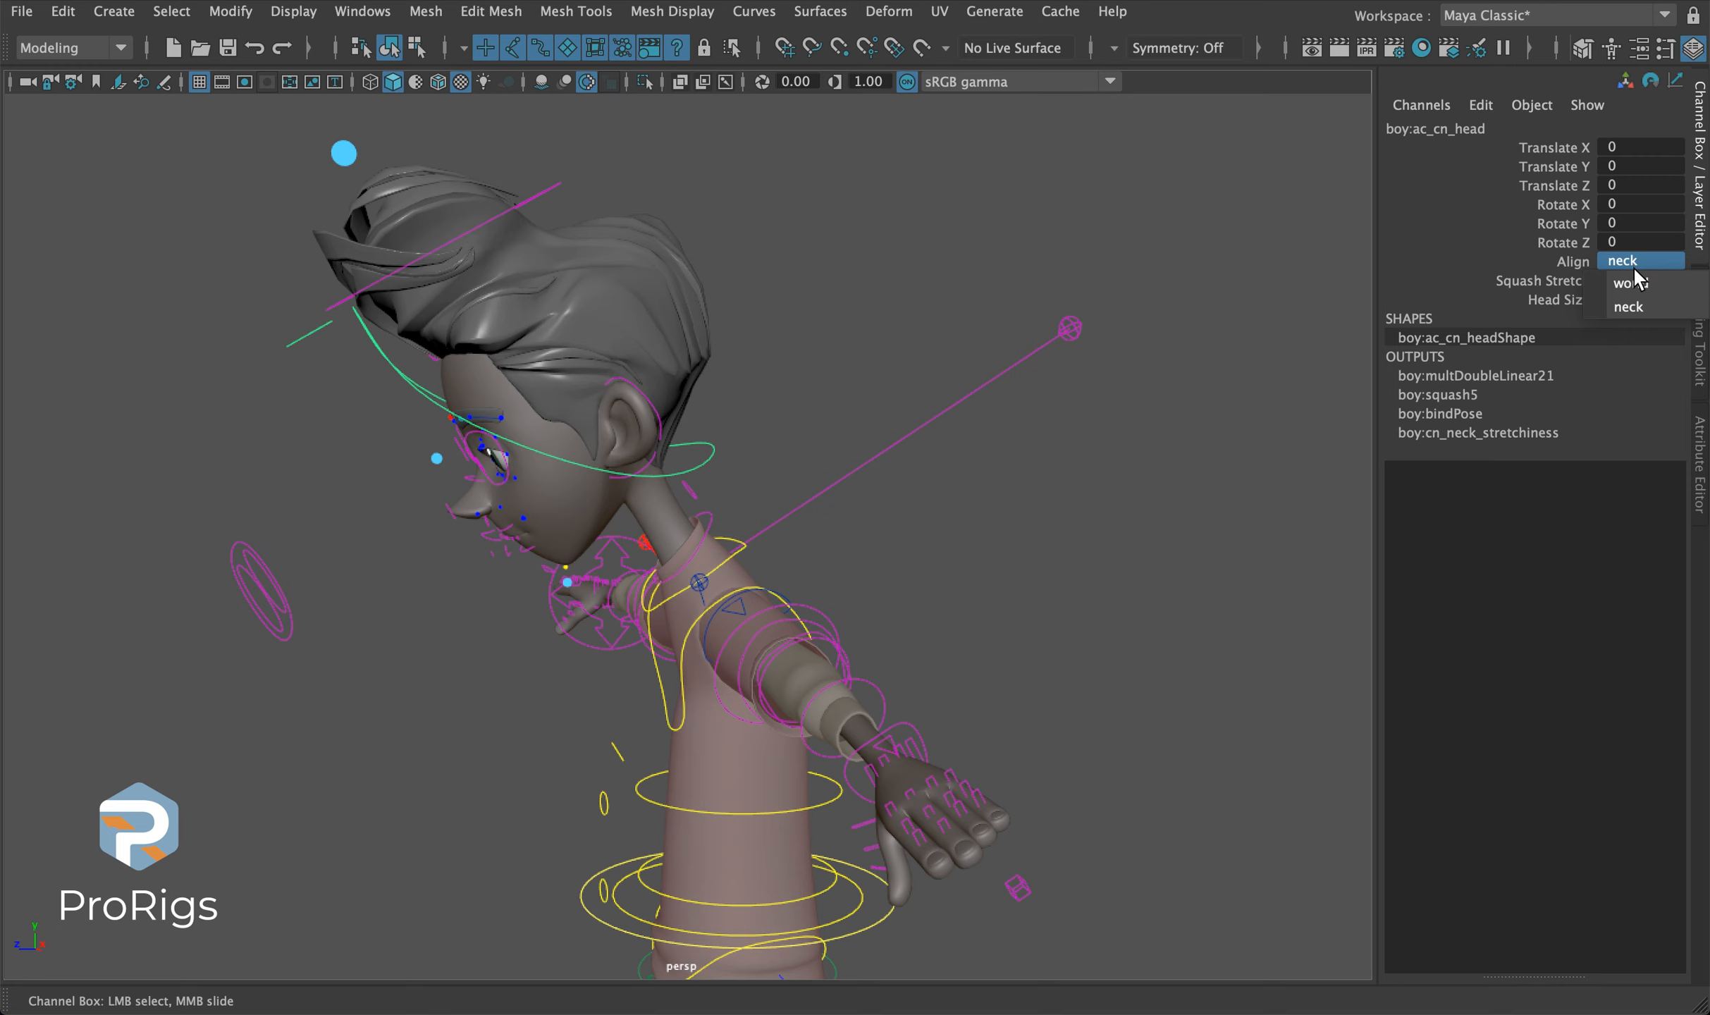
click(1634, 281)
alt+drag(1142, 558, 1079, 567)
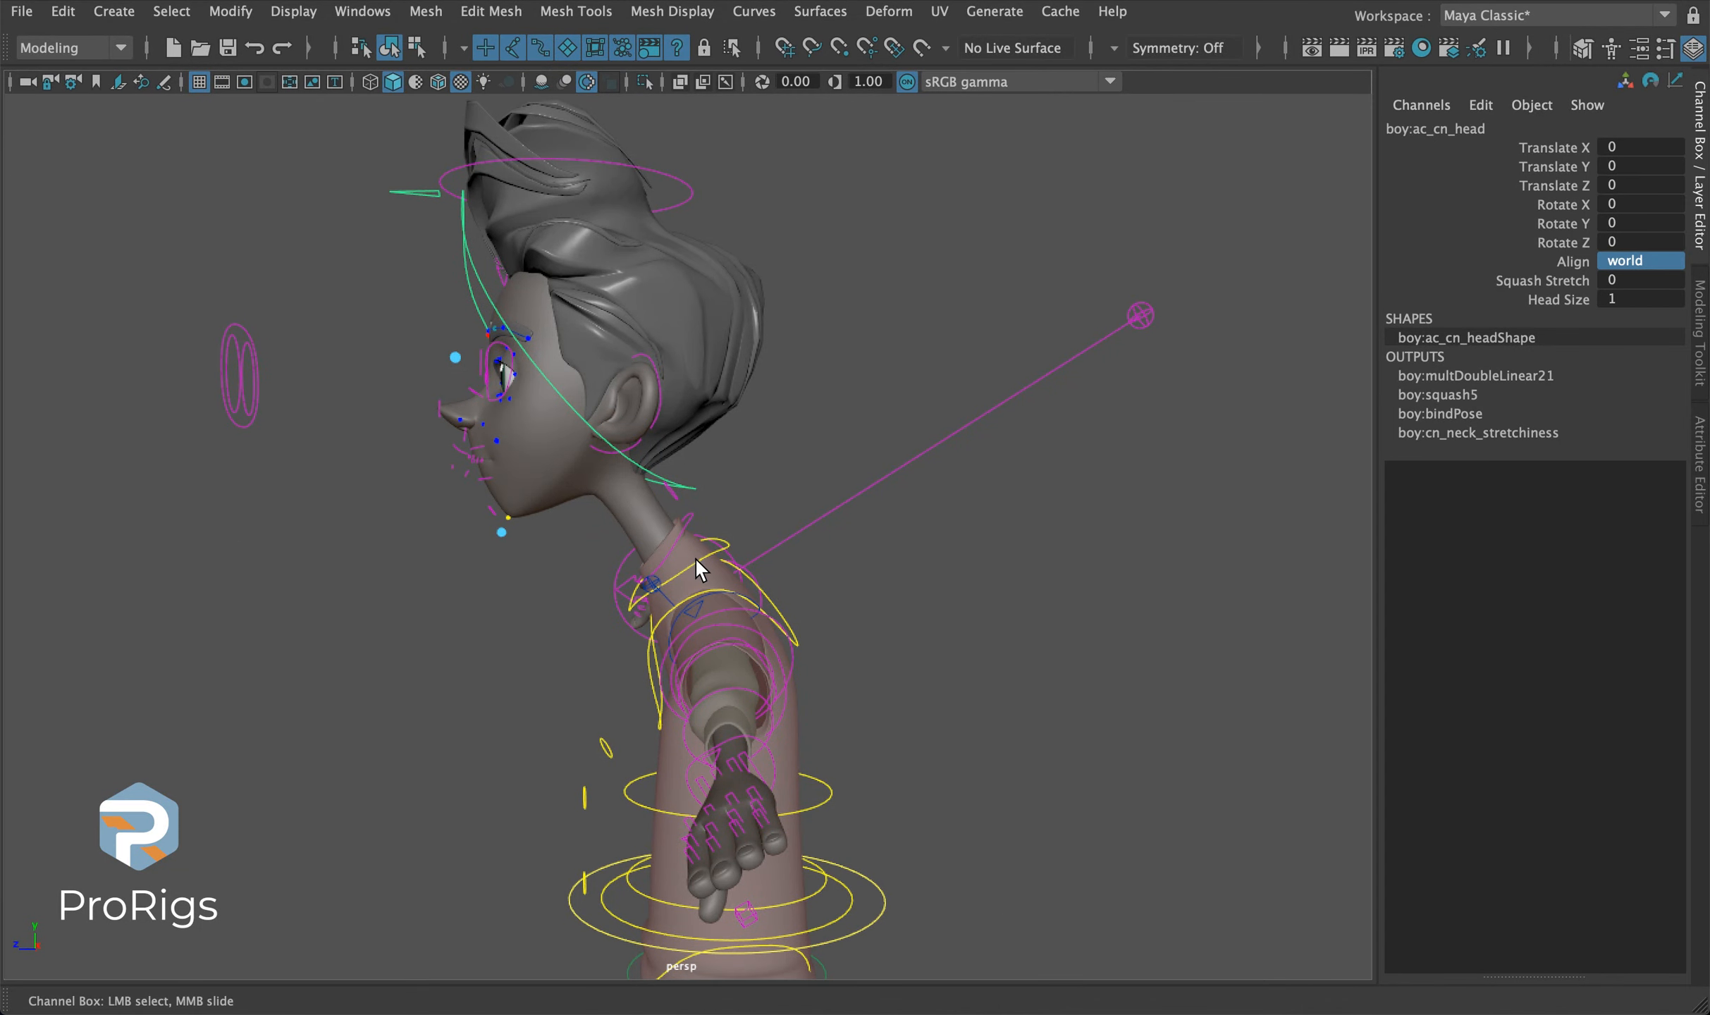
Rotate the neck control backward to about -32.7 degrees on X, then deselect it.
click(695, 557)
drag(726, 483, 803, 522)
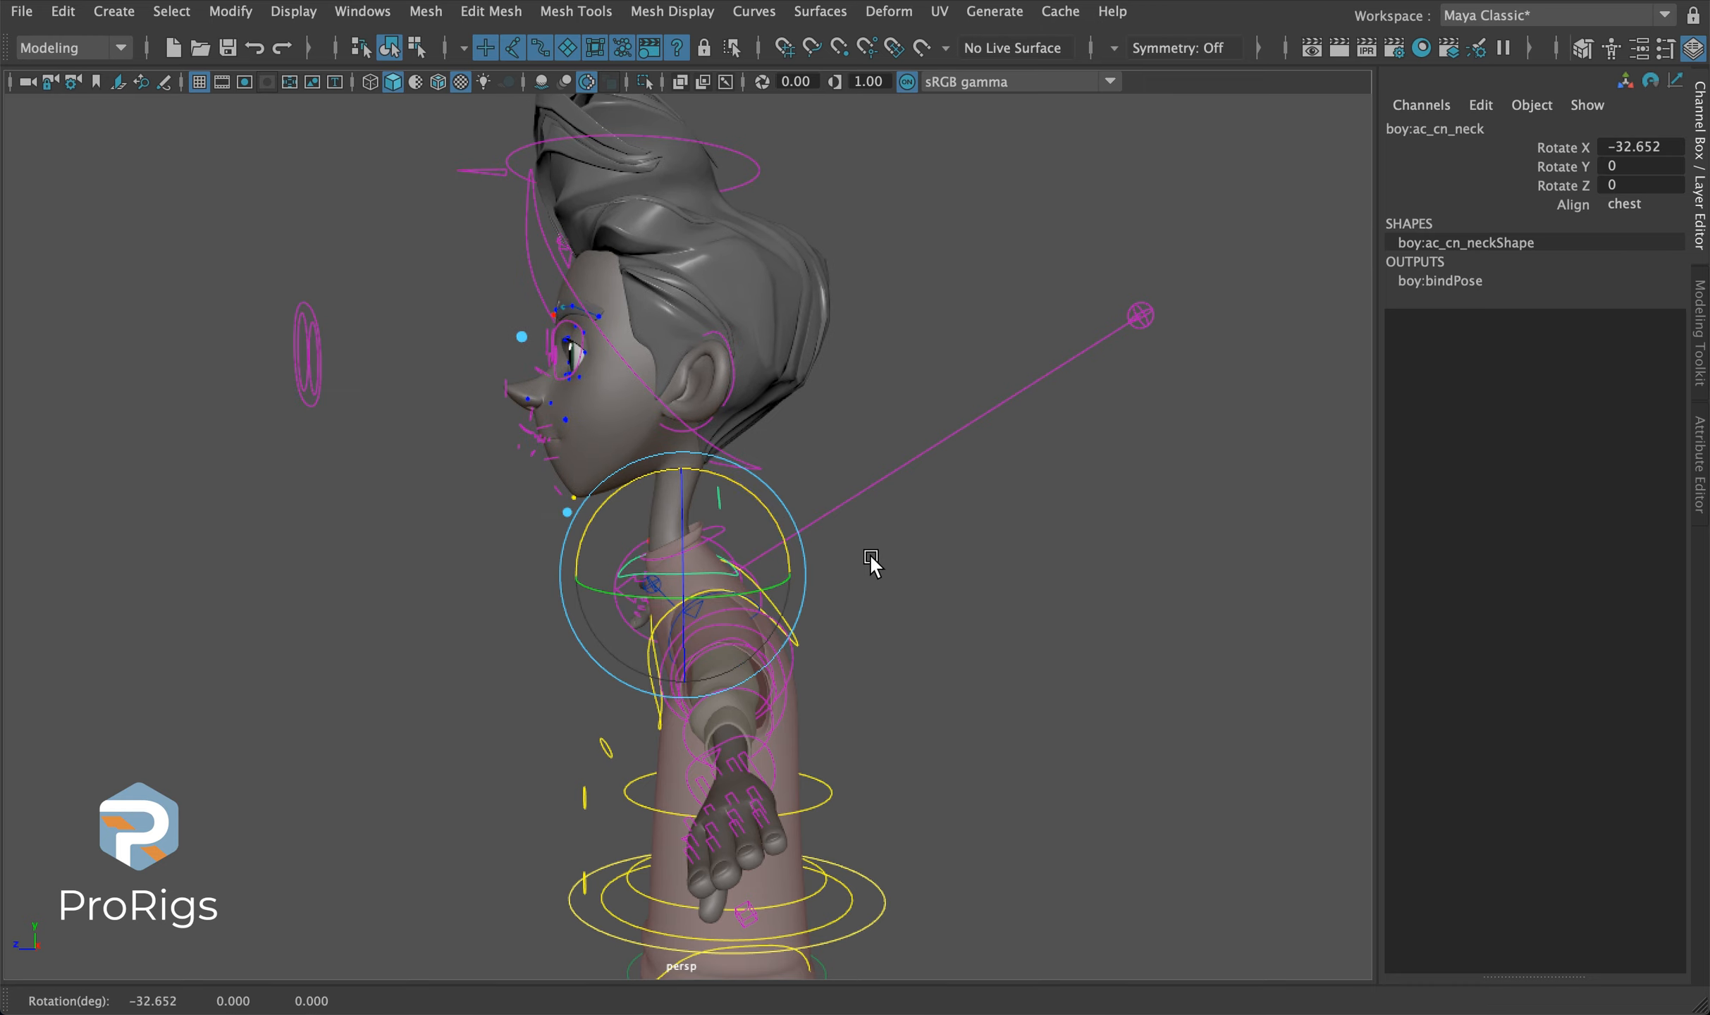
click(829, 638)
Straighten the top chest control out of its forward bend to bring the chest upright.
click(797, 640)
click(857, 602)
alt+drag(794, 668, 775, 616)
click(674, 671)
alt+drag(932, 575, 882, 515)
Rotate the head control freely to about -7.5, 0.6 and 0.9 degrees on X, Y and Z, undoing any further rotation.
click(883, 472)
drag(910, 416, 533, 441)
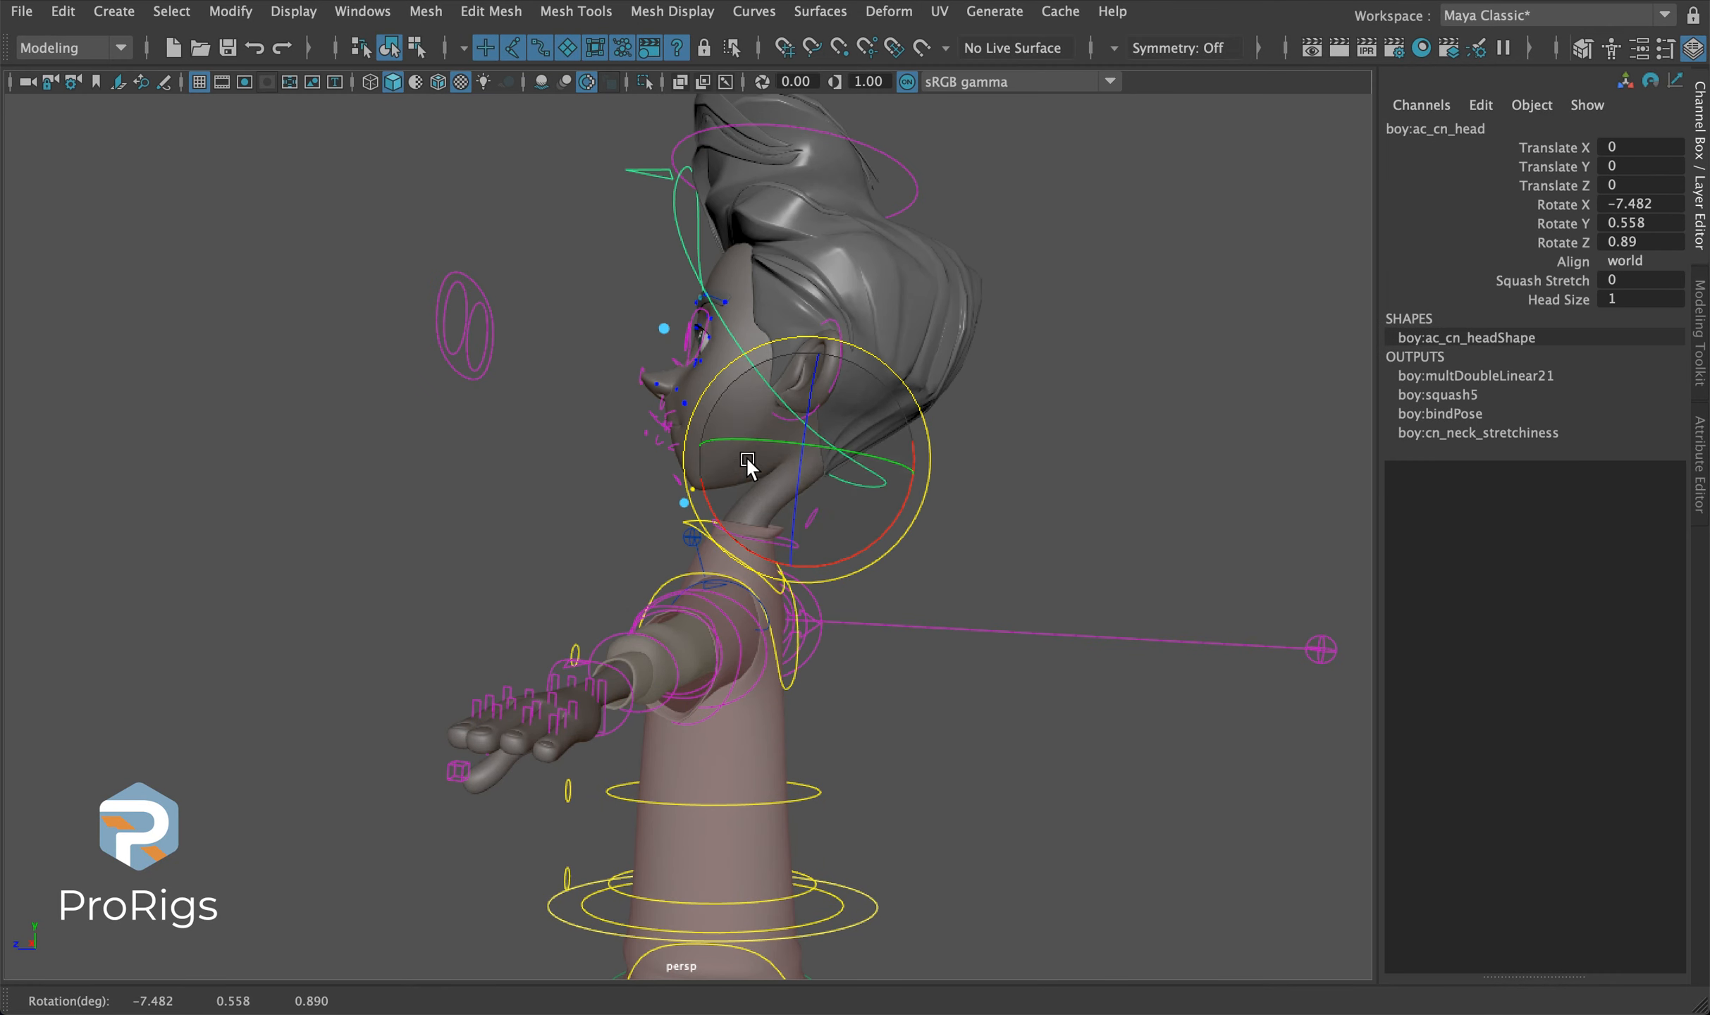
drag(768, 440, 814, 490)
key(ctrl+z)
key(ctrl+z)
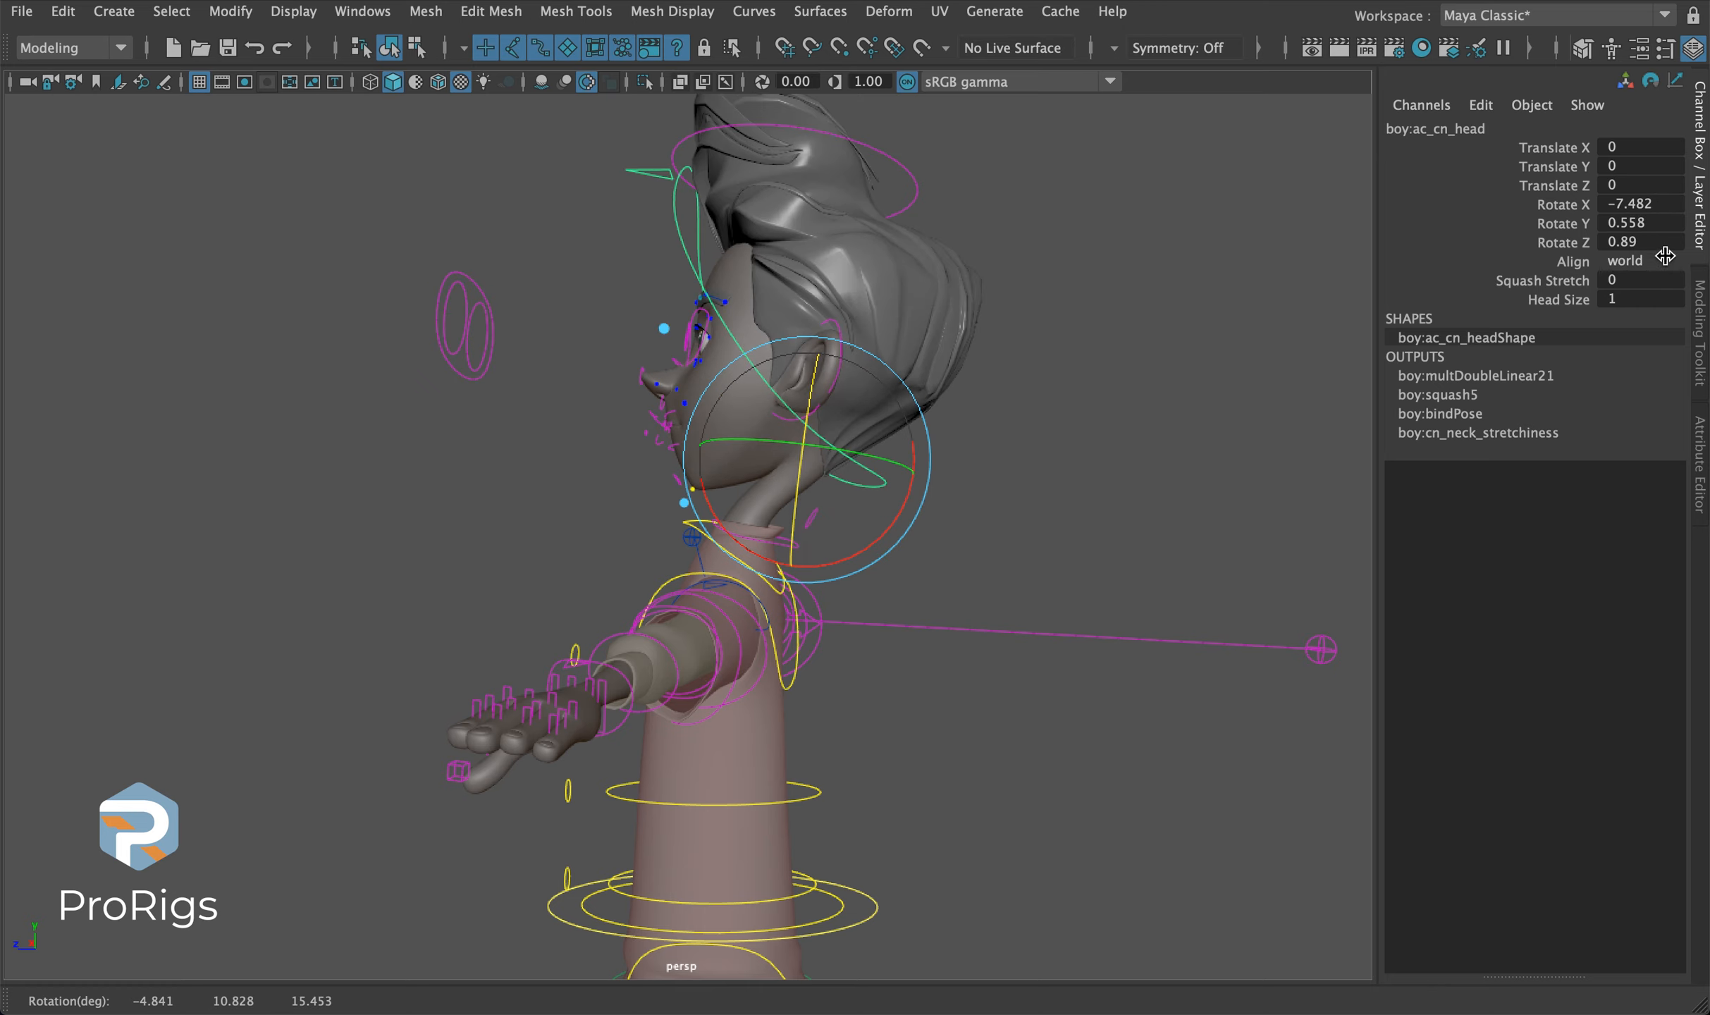
Set the head control's Align attribute to neck and rotate the head forward to about 19 degrees on X.
click(1665, 258)
click(1642, 306)
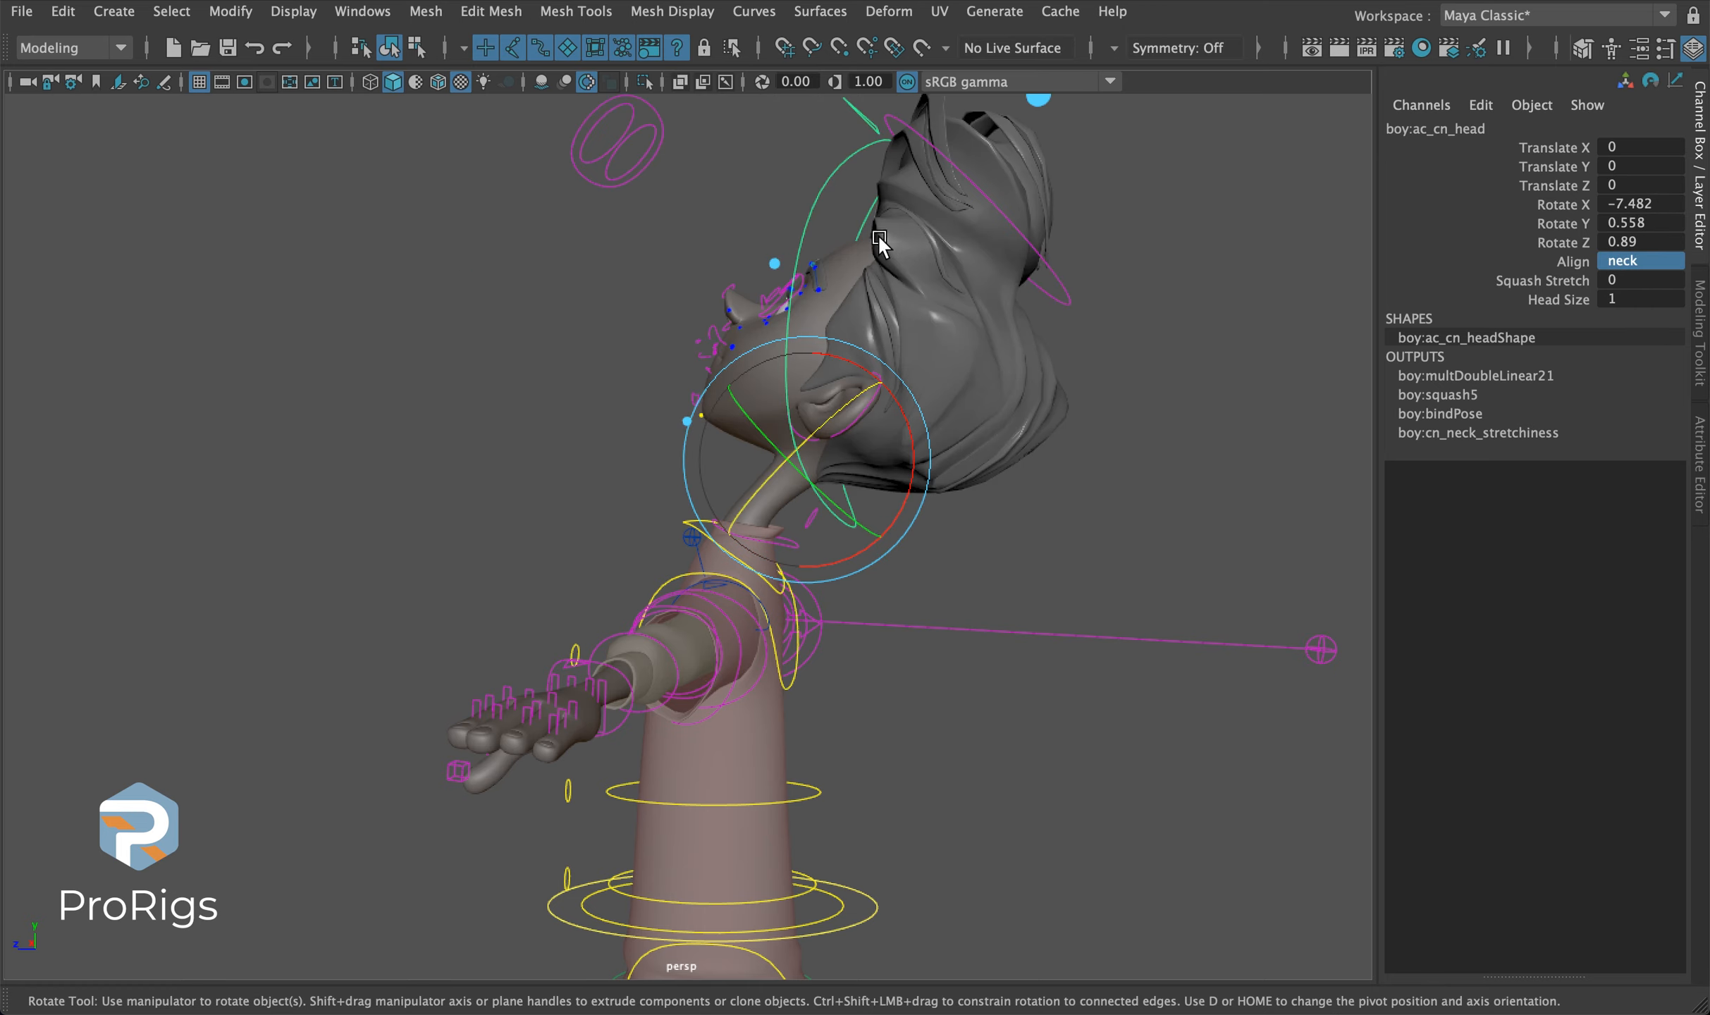
click(826, 239)
drag(767, 202, 839, 245)
drag(924, 450, 902, 367)
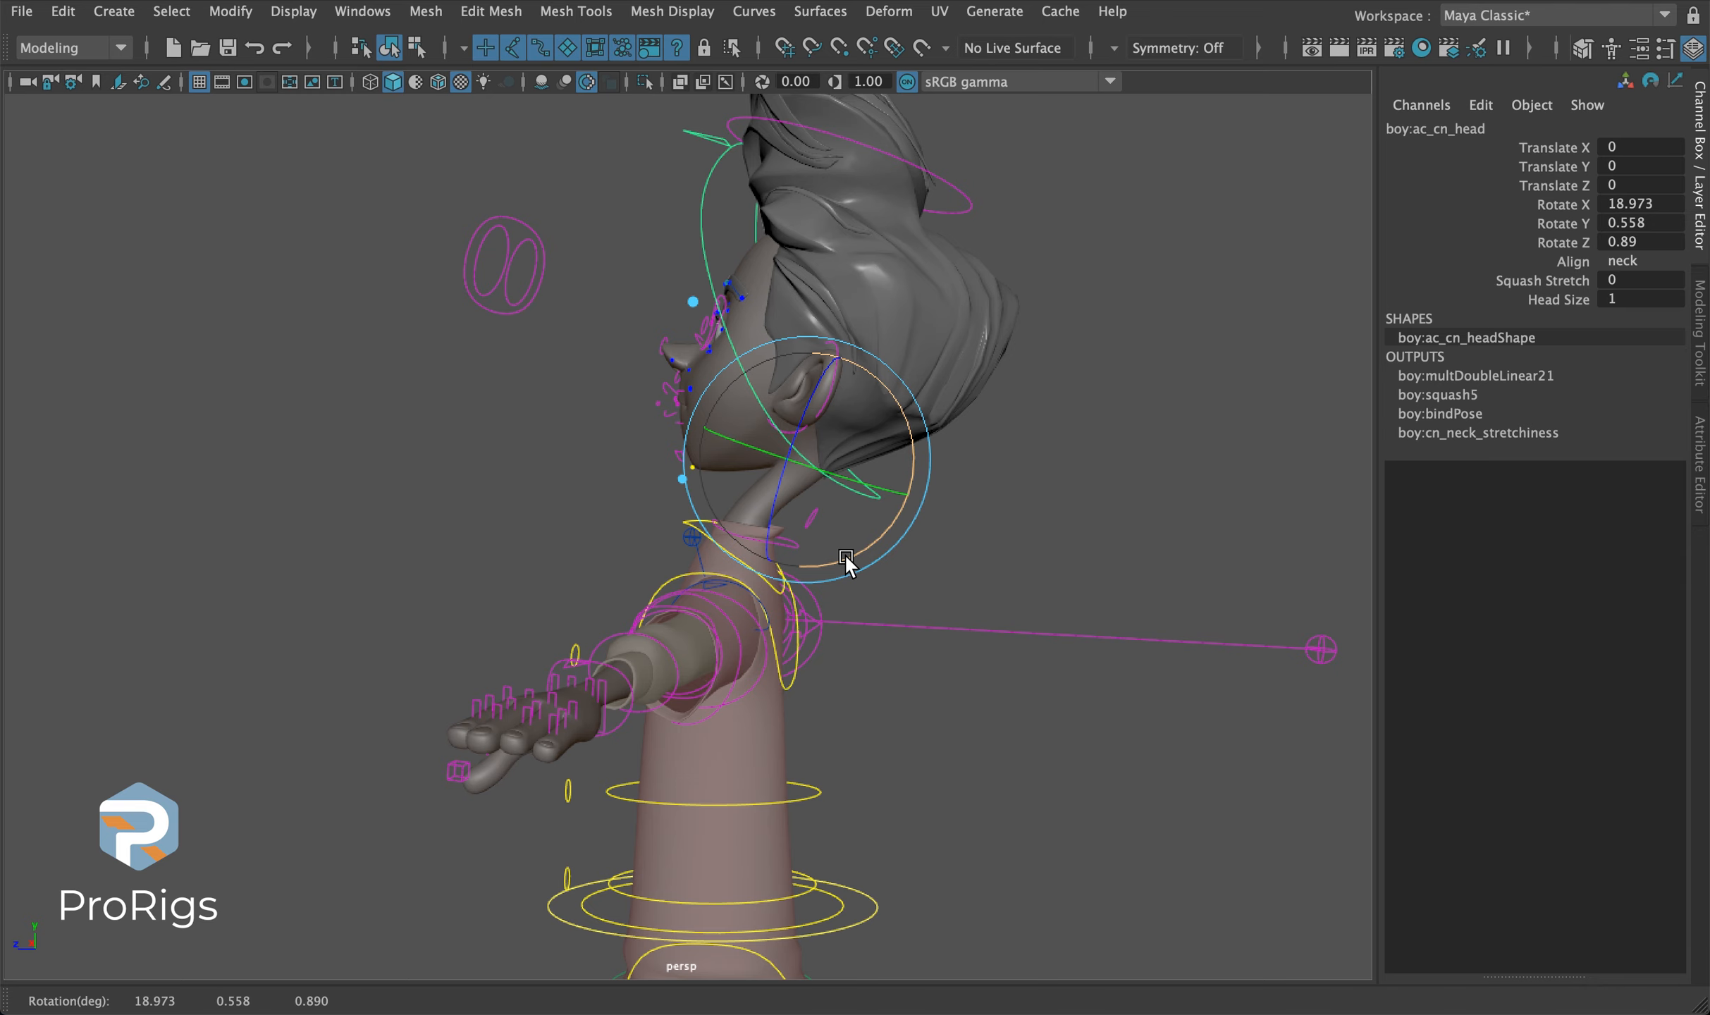
alt+drag(759, 541, 805, 589)
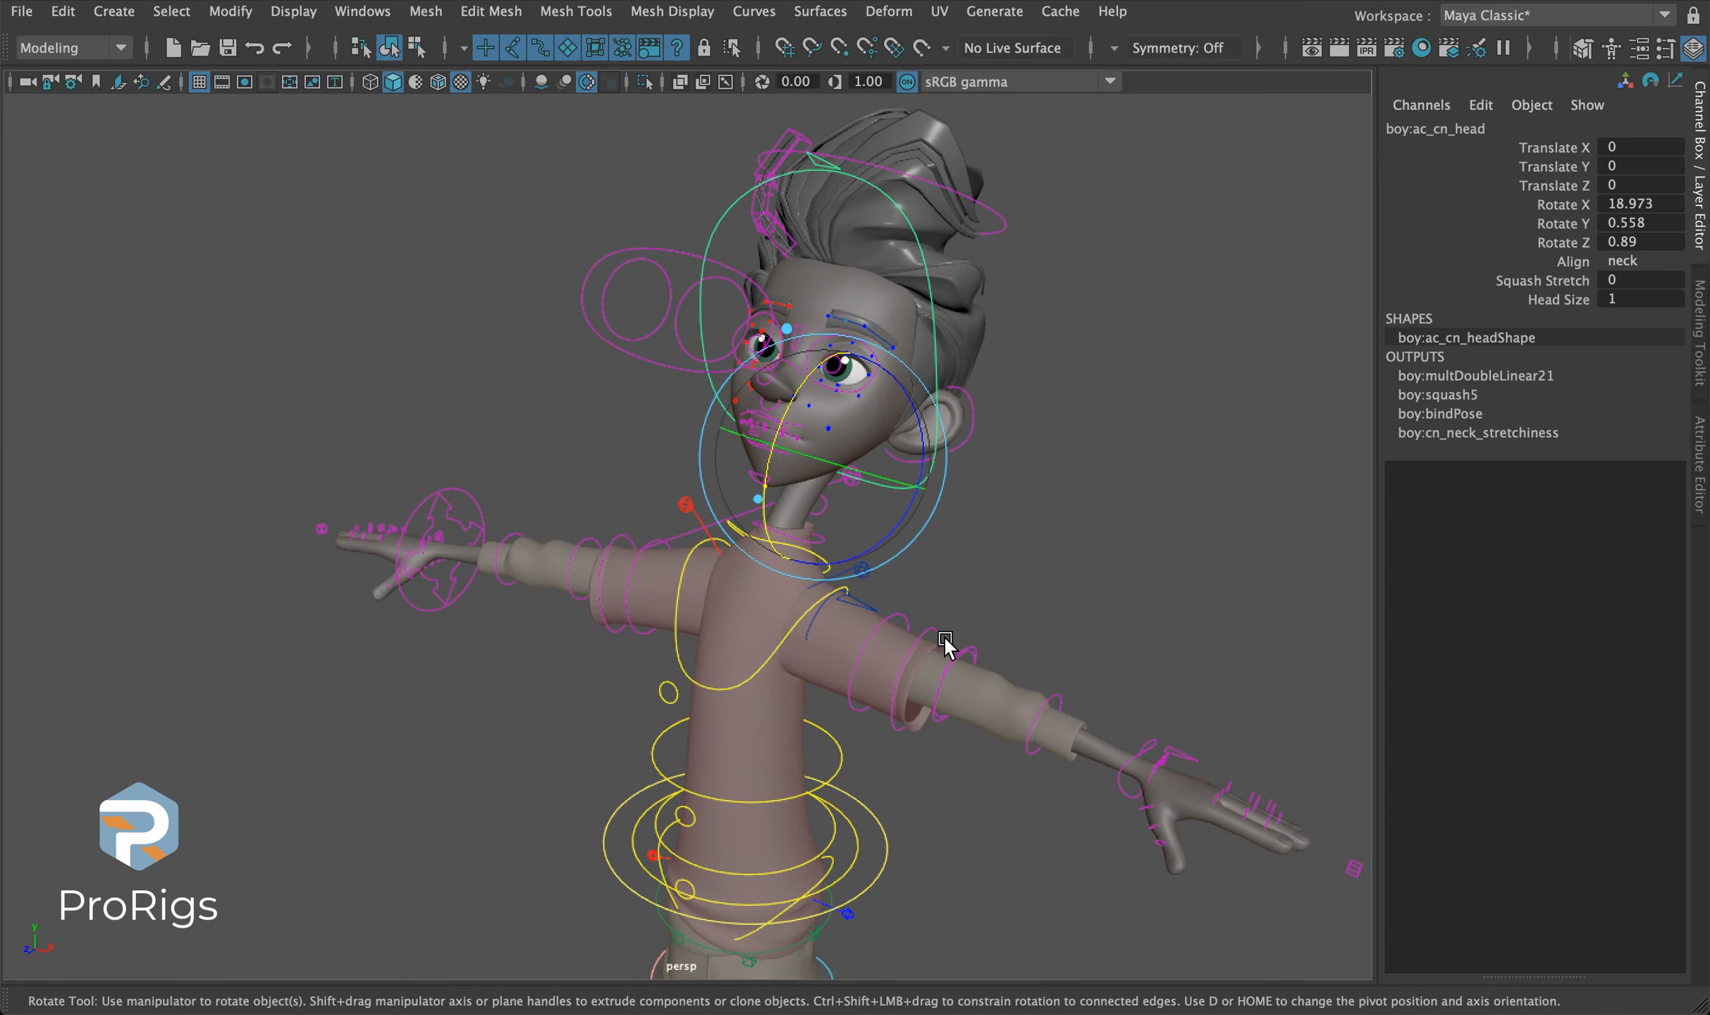